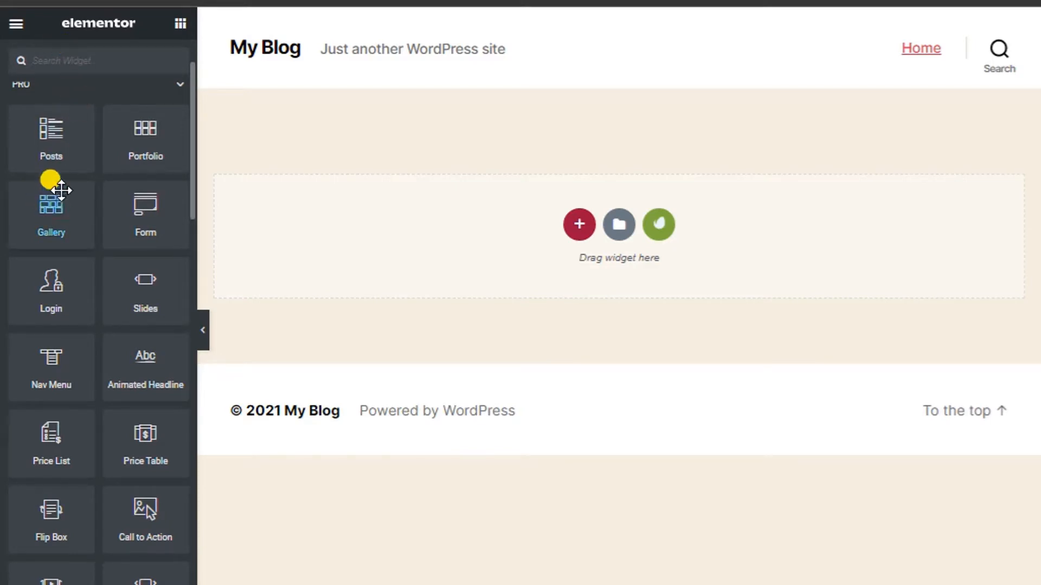
- Add a Gallery widget to the page's empty section and set its type to Multiple
scroll(54, 165, up, 2)
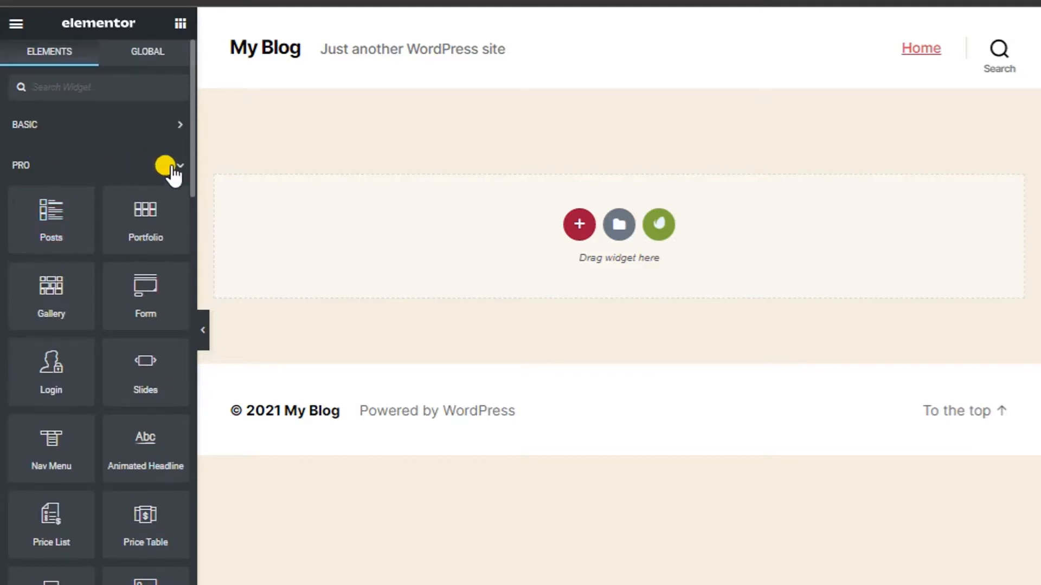
scroll(41, 217, down, 2)
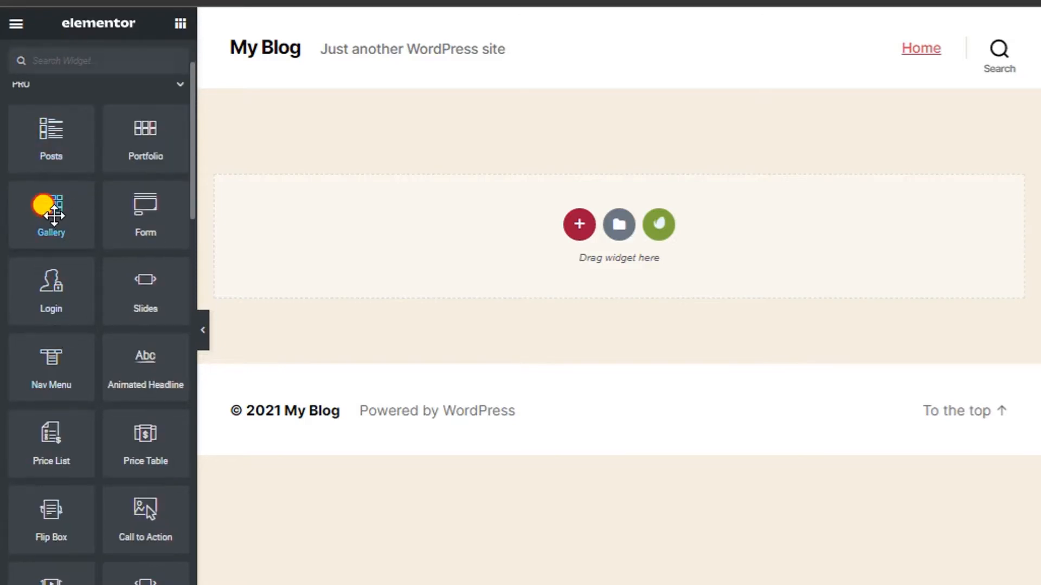
drag(51, 213, 553, 246)
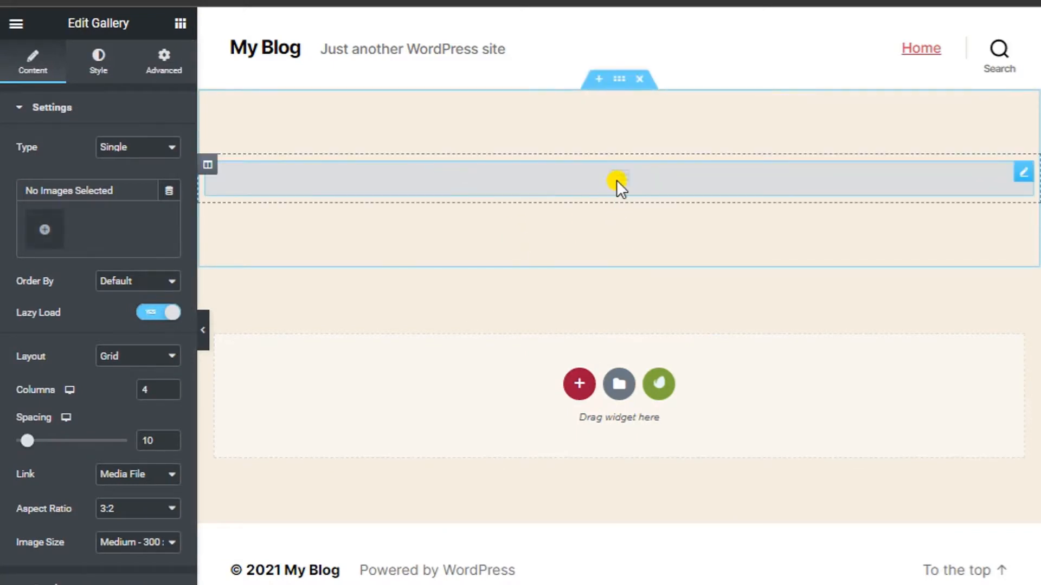
click(148, 150)
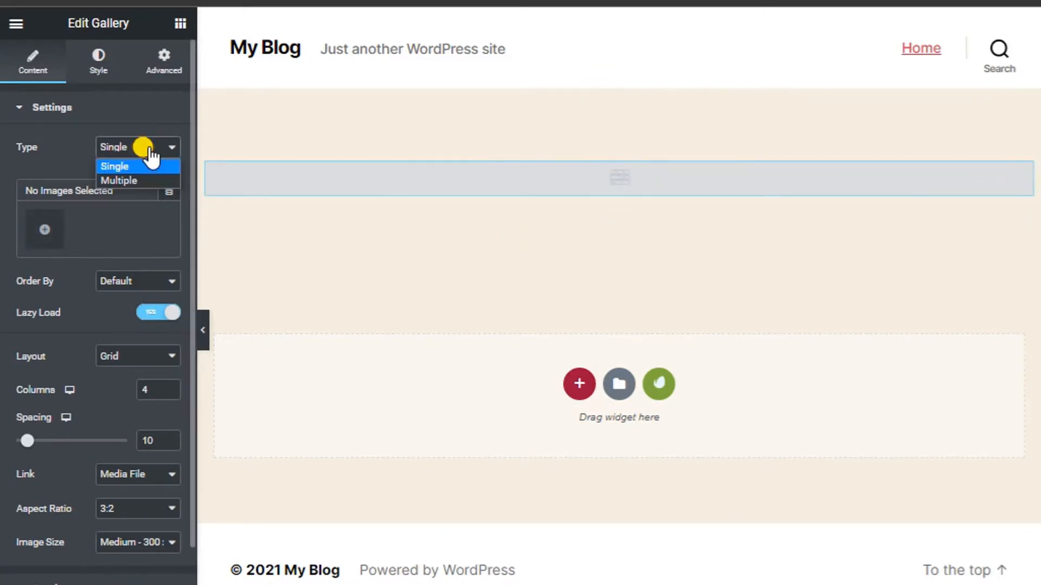
click(134, 185)
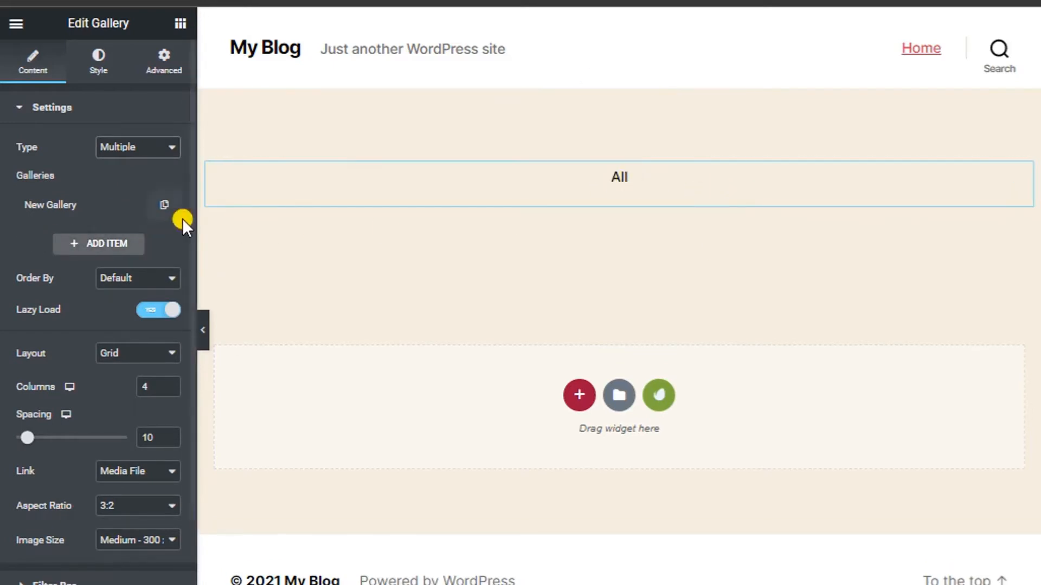
click(128, 245)
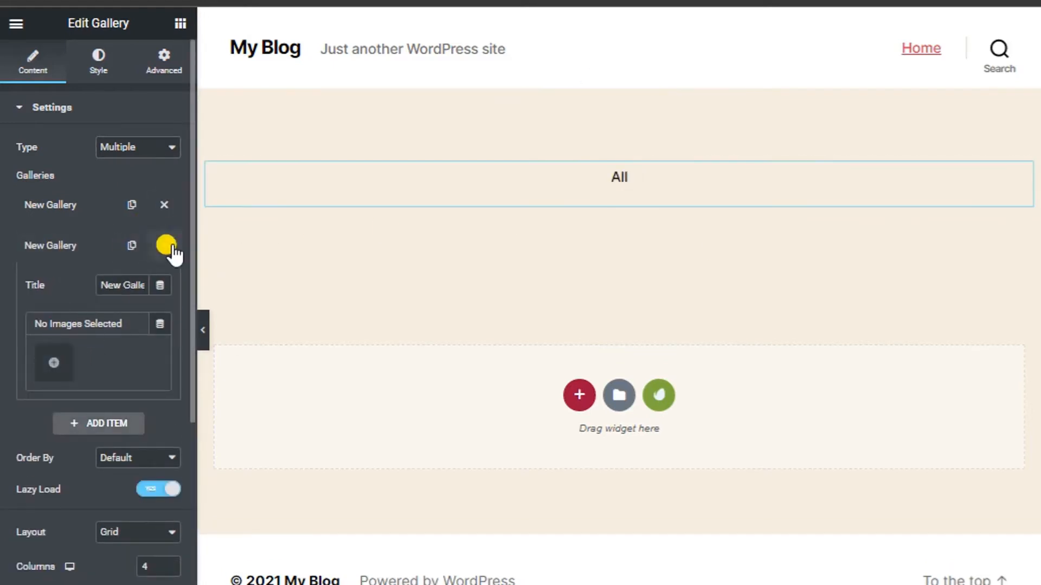
click(76, 261)
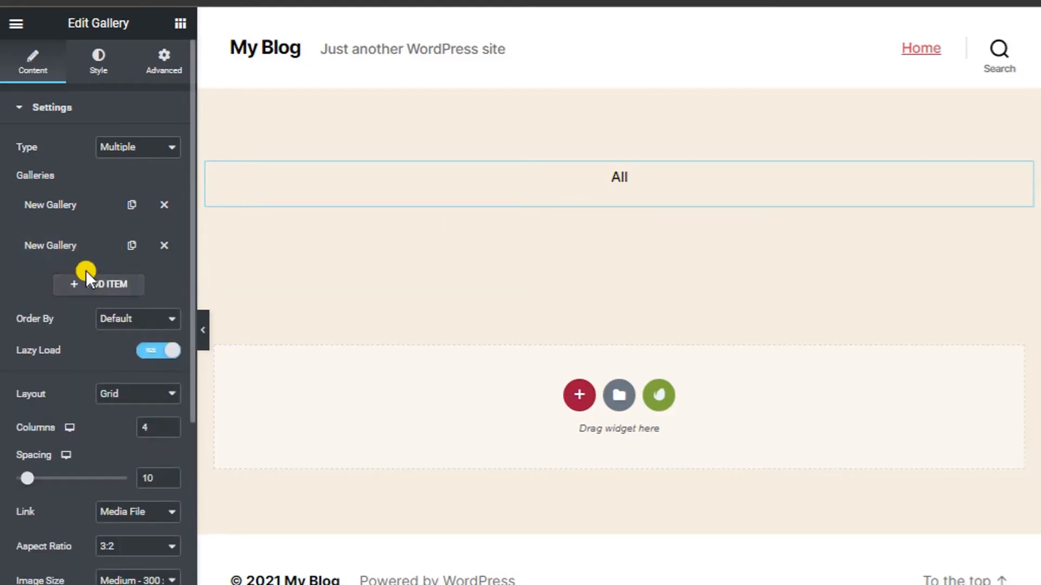
click(79, 248)
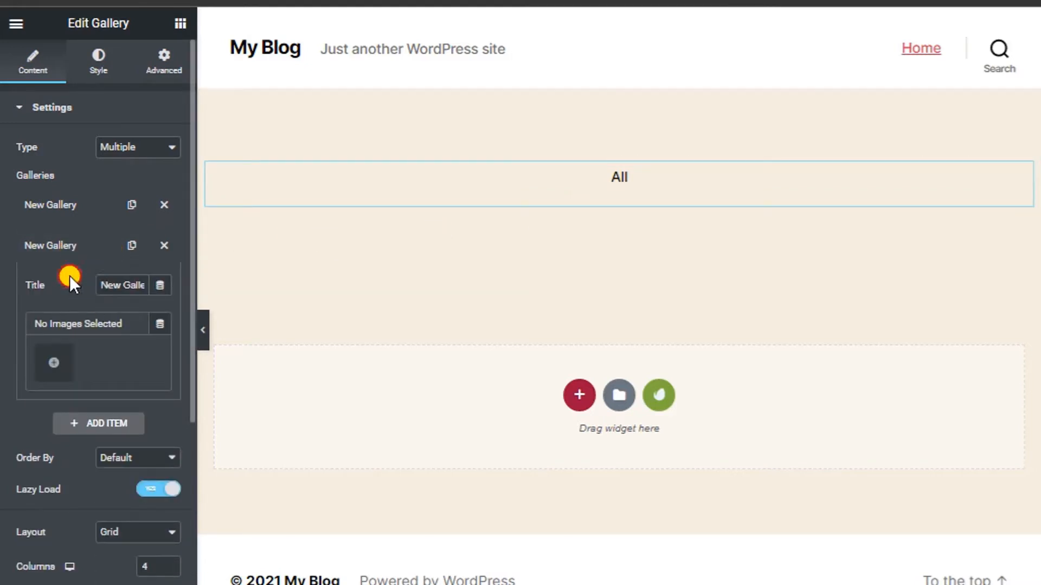
click(60, 245)
click(59, 207)
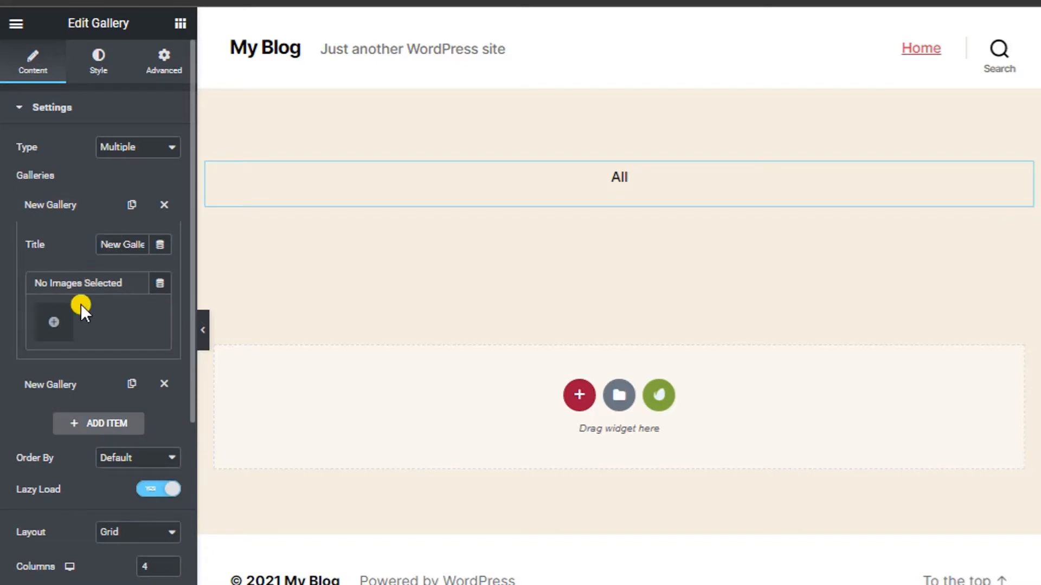
click(164, 204)
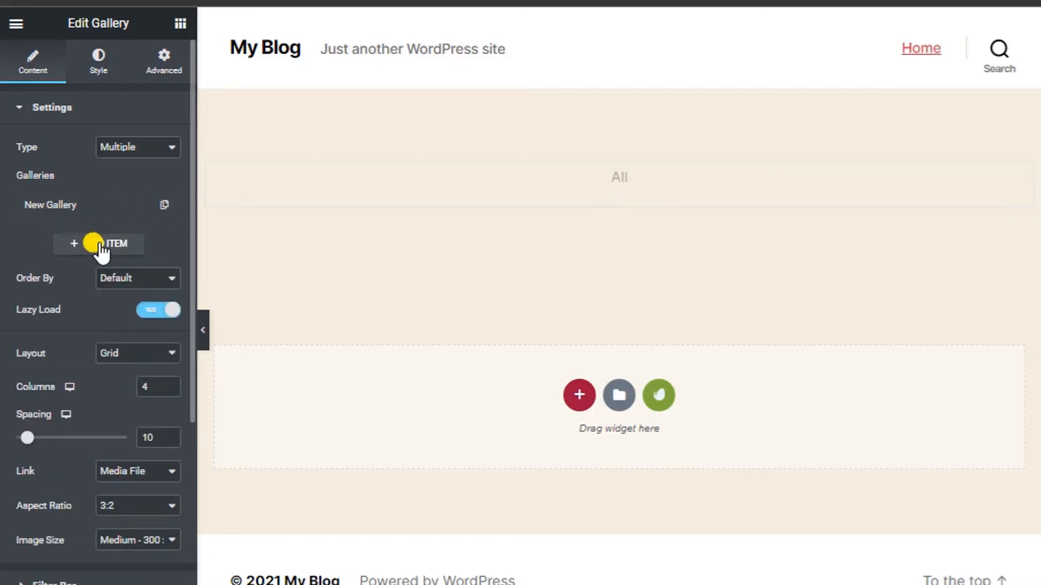
- Add a gallery item with nine library images, from the closed-eye close-up through the dark-haired woman touching her chin, and remove the empty gallery item
click(100, 245)
click(60, 375)
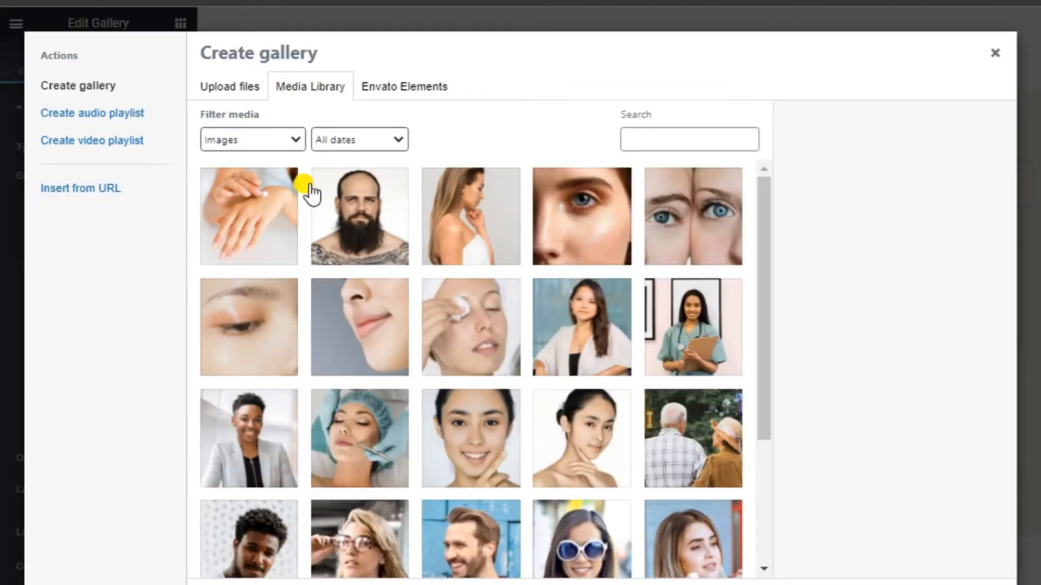
click(258, 370)
click(364, 355)
click(471, 355)
click(591, 358)
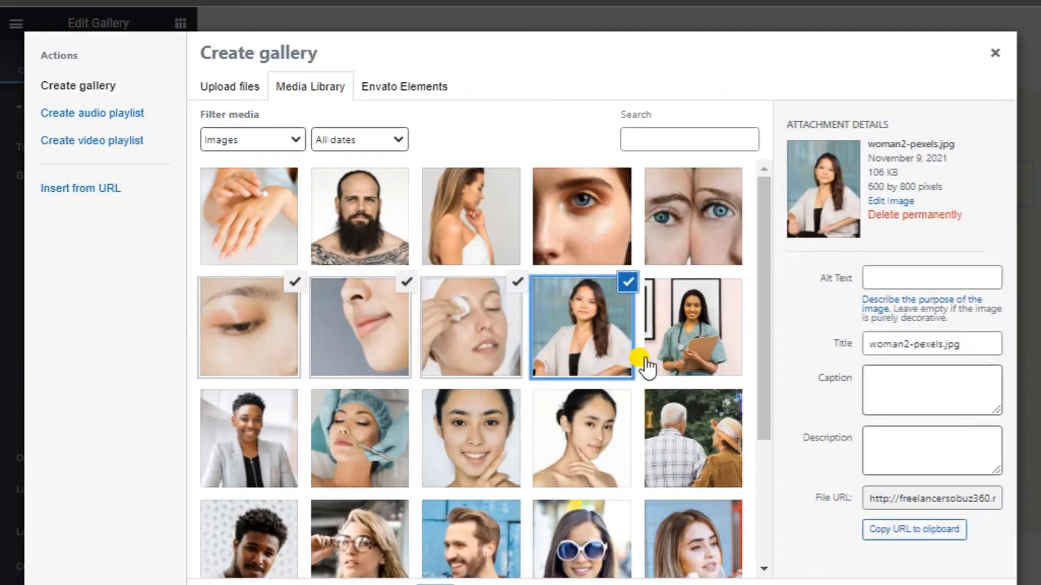
click(694, 357)
click(269, 439)
click(390, 431)
click(471, 434)
click(582, 434)
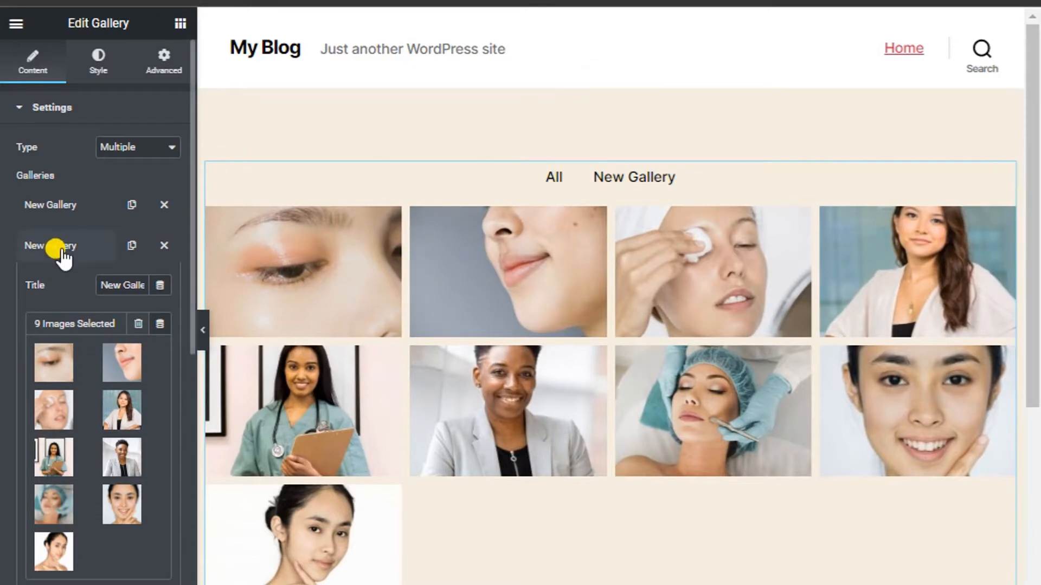
click(161, 205)
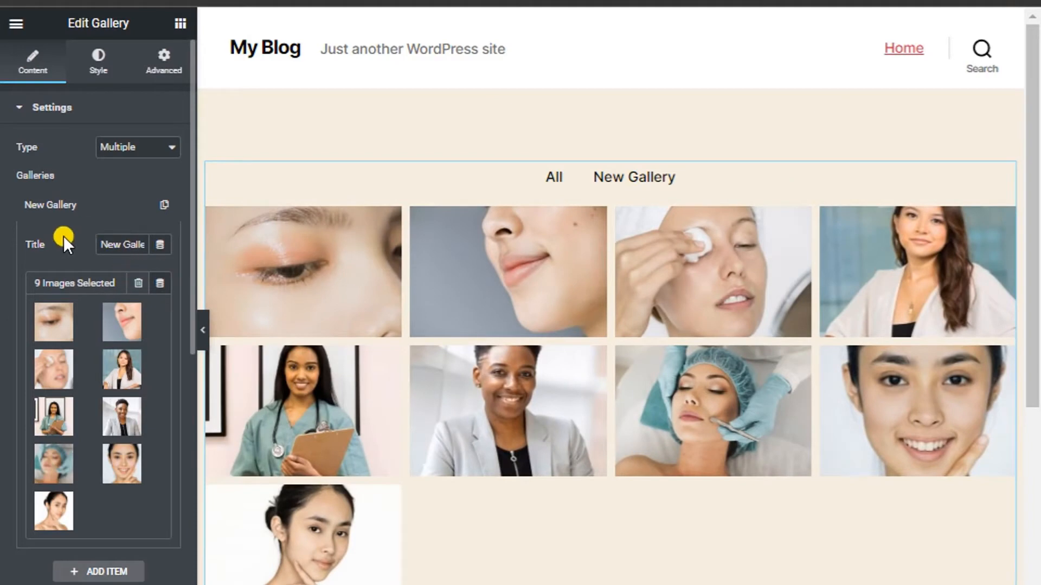
- Add another gallery item and enter a person's name as its title
click(54, 217)
click(89, 247)
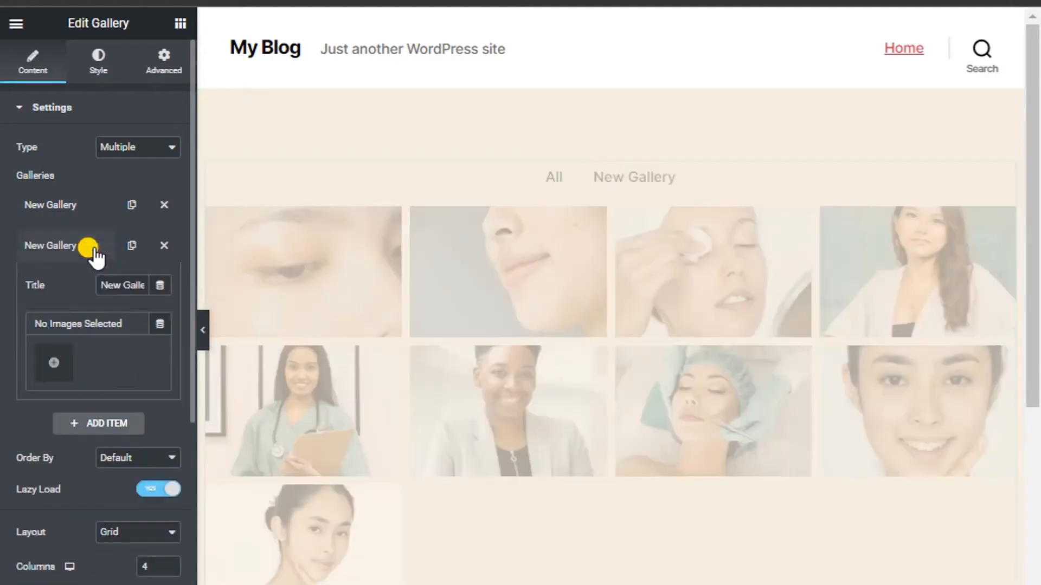
triple_click(126, 285)
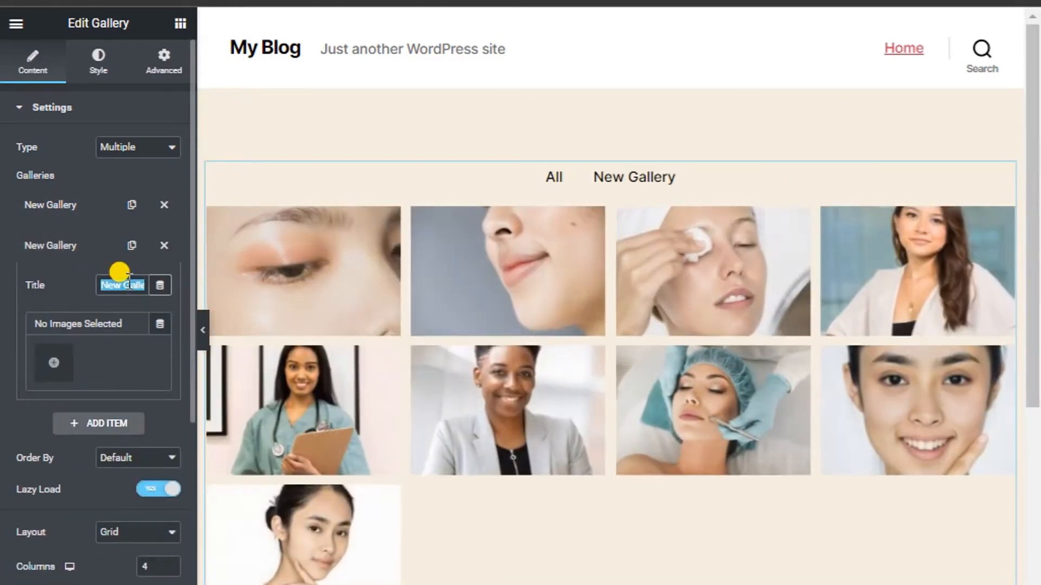
text(sobuz)
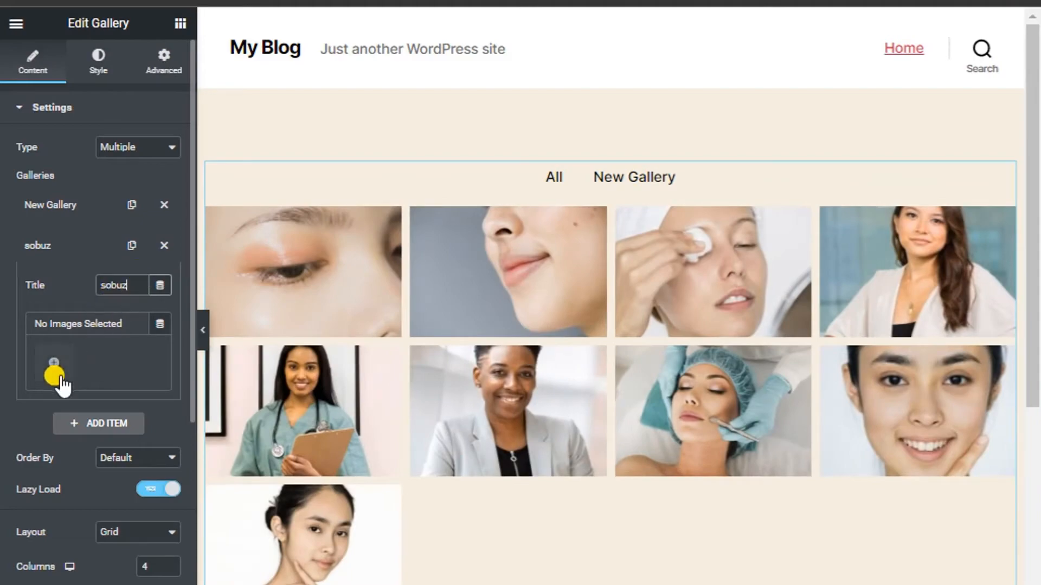
- Insert four library images into the second gallery: woman with glasses, man in red, woman in sunglasses and woman with ice cream
click(47, 374)
scroll(379, 507, down, 4)
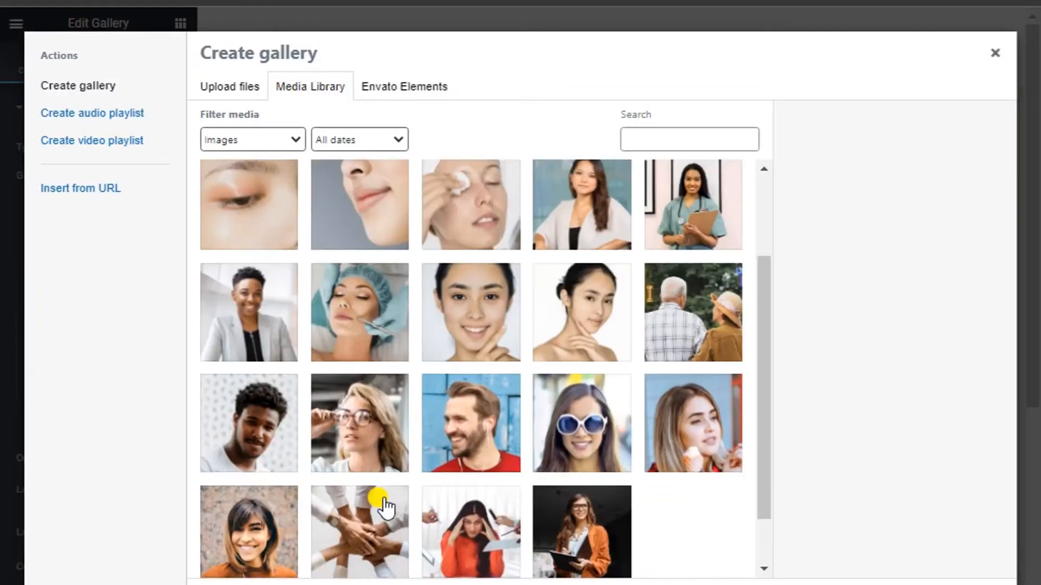
click(372, 378)
click(472, 382)
click(623, 388)
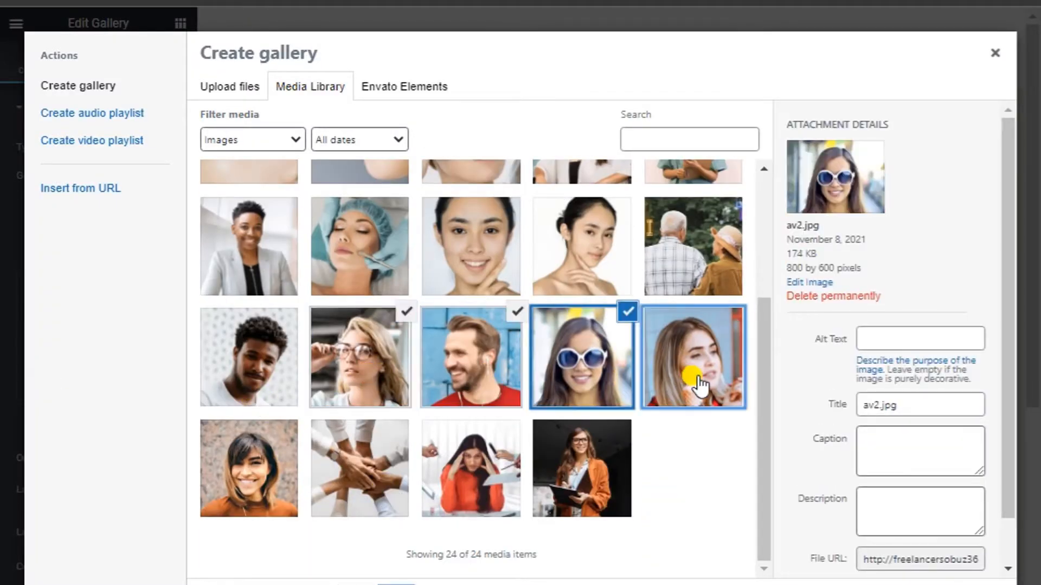
click(692, 388)
click(945, 584)
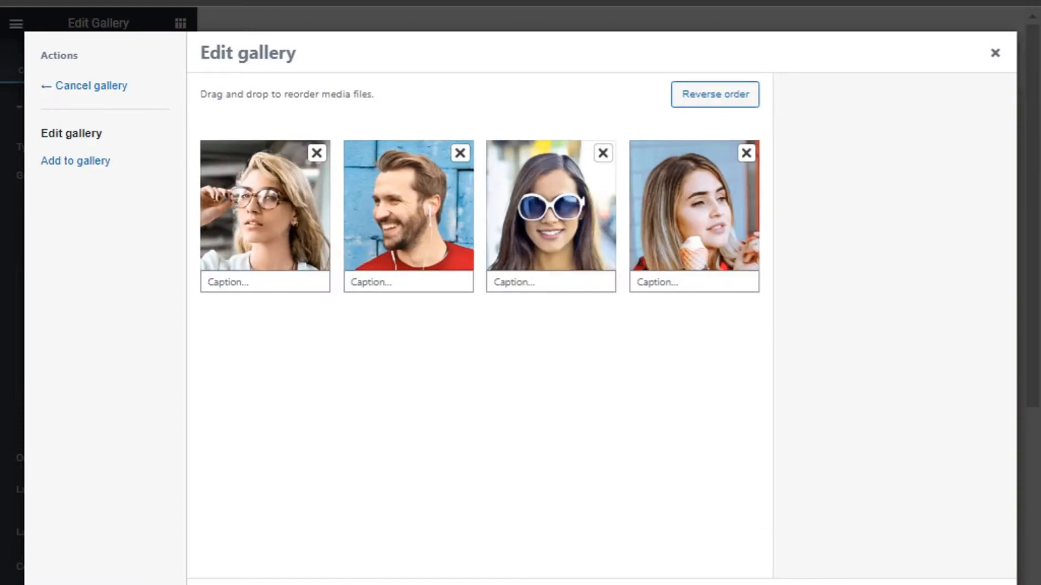
click(944, 584)
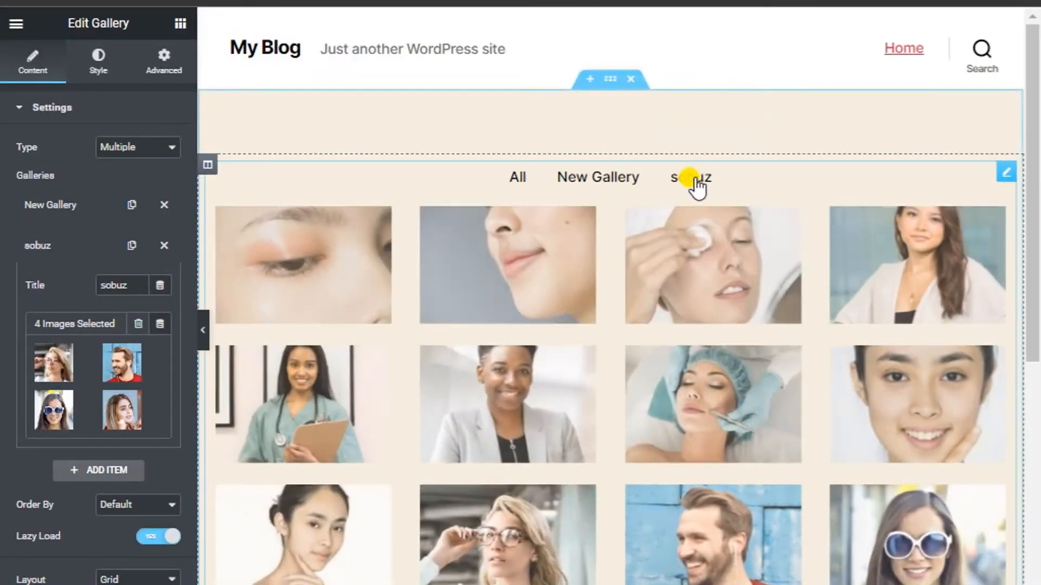
- Check the gallery filters on the page by switching between All, New Gallery and the second gallery
click(696, 186)
click(629, 179)
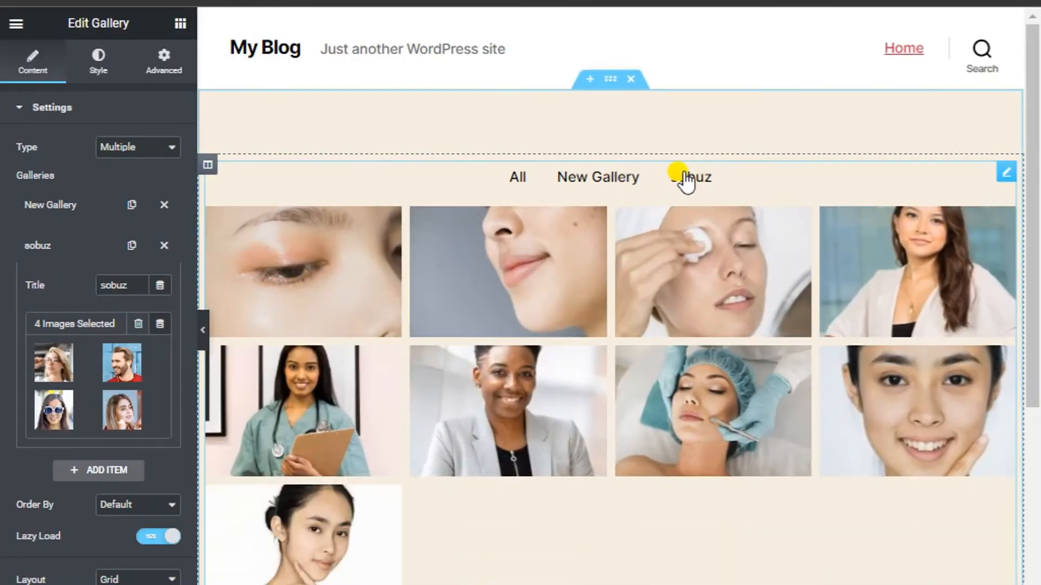
click(686, 180)
click(611, 181)
click(530, 178)
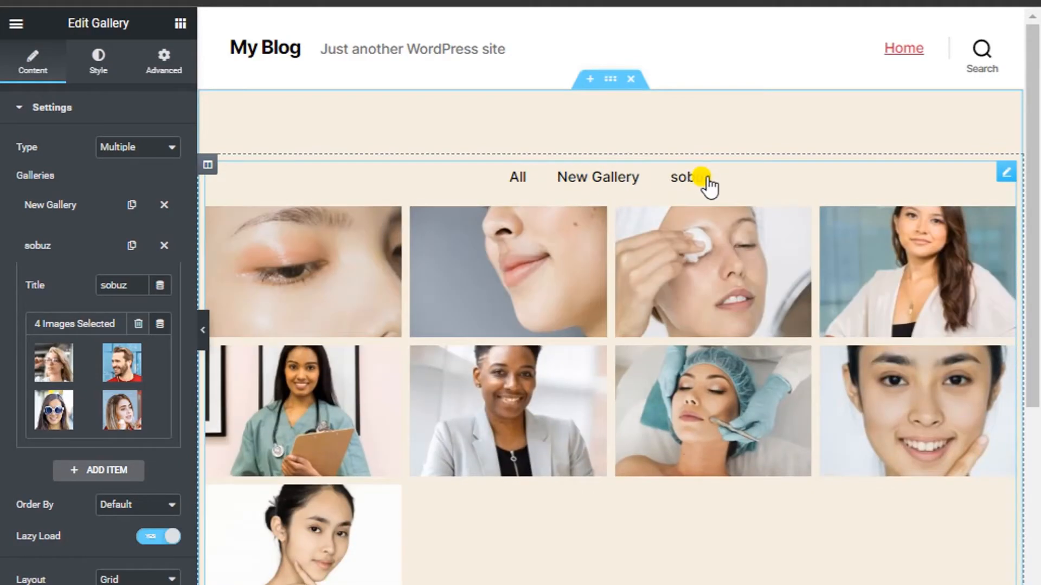
click(702, 182)
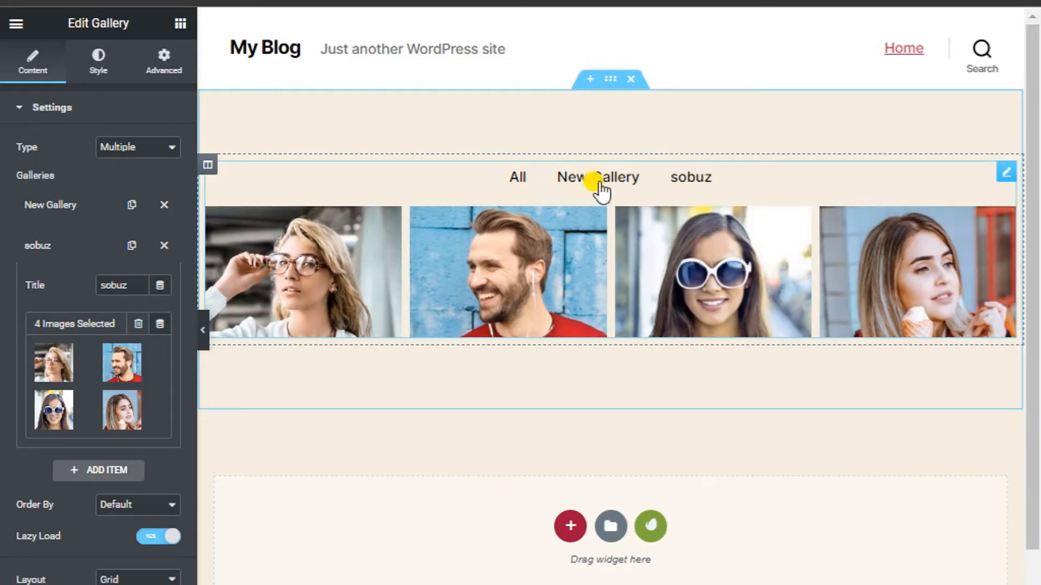
click(600, 181)
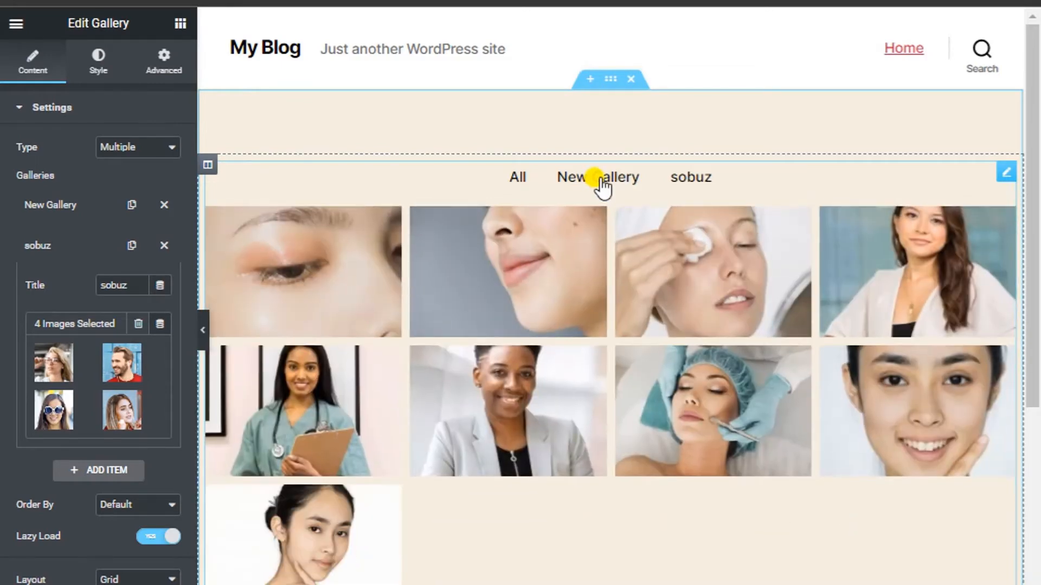
- Retitle the first gallery HTML and the second gallery CSS
click(68, 206)
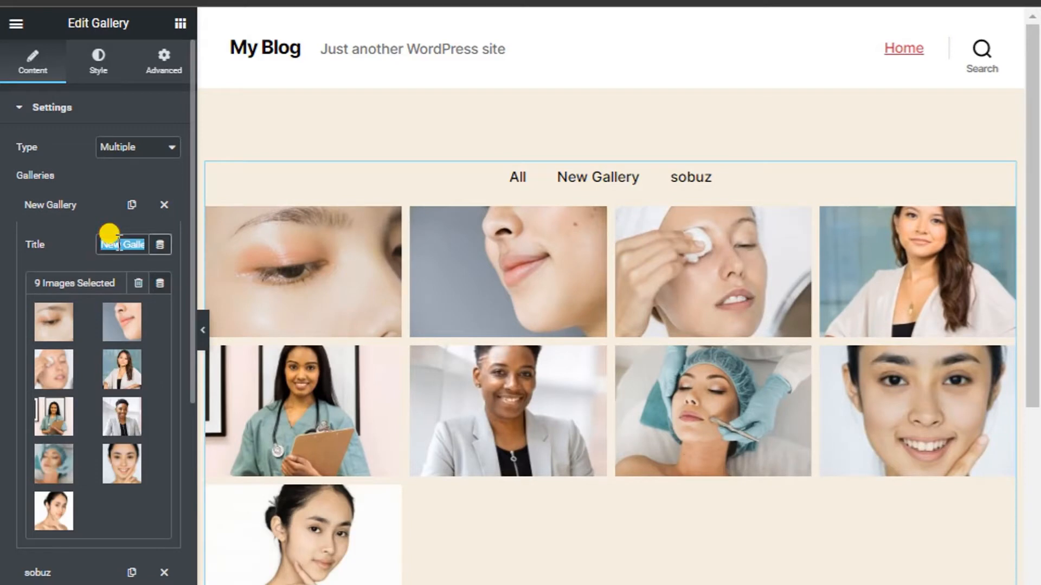
text(HTML)
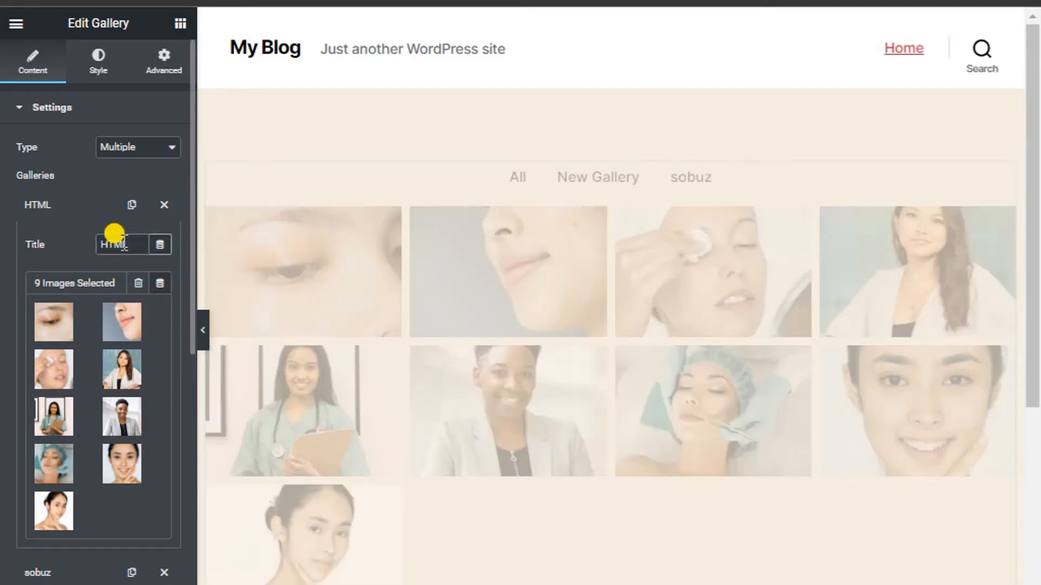
click(65, 205)
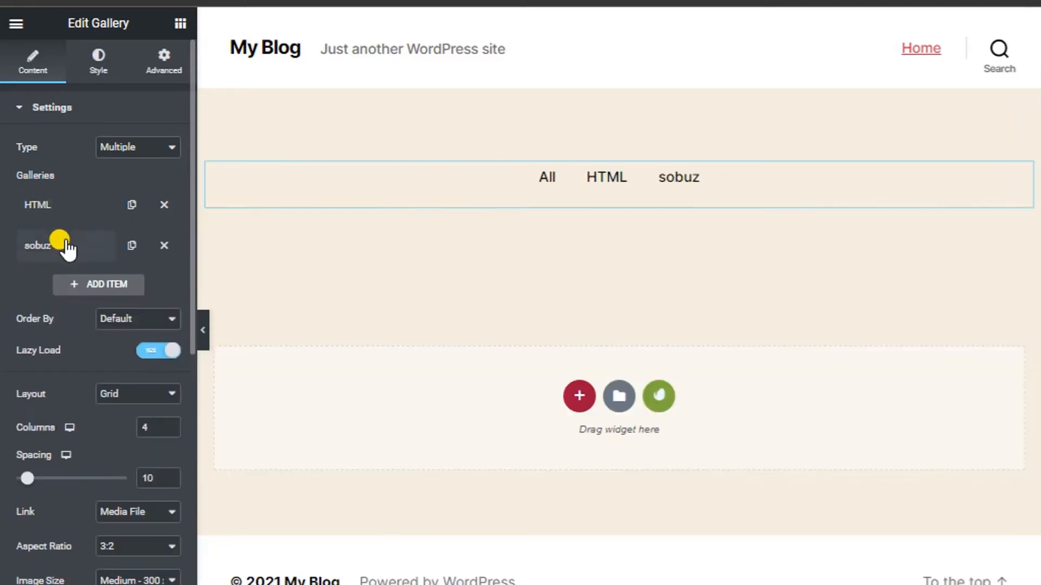
click(65, 246)
double_click(113, 283)
text(CSS)
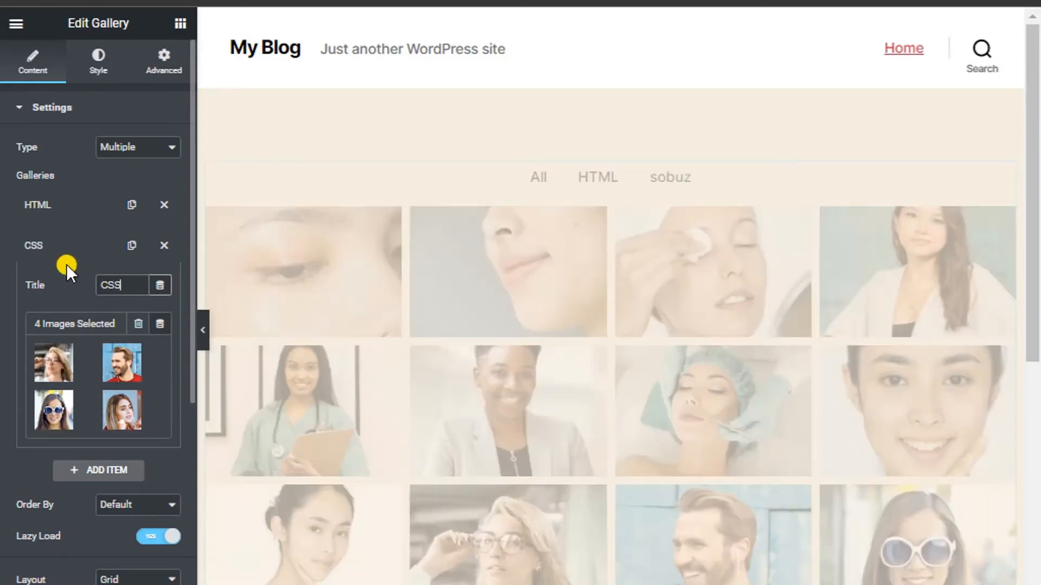
click(67, 264)
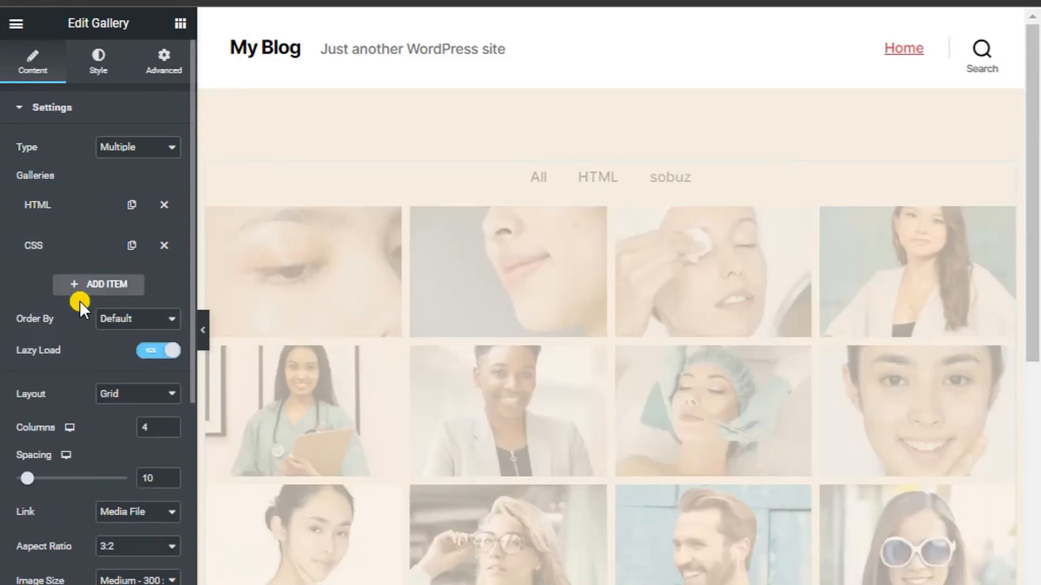
- Add a third gallery item titled PHP
click(111, 281)
triple_click(109, 325)
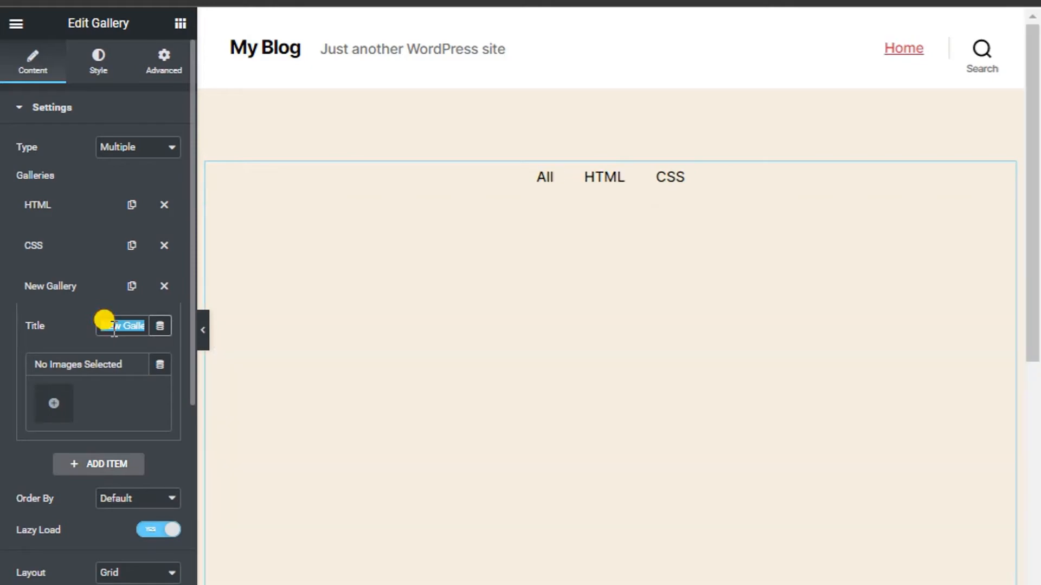
text(PH)
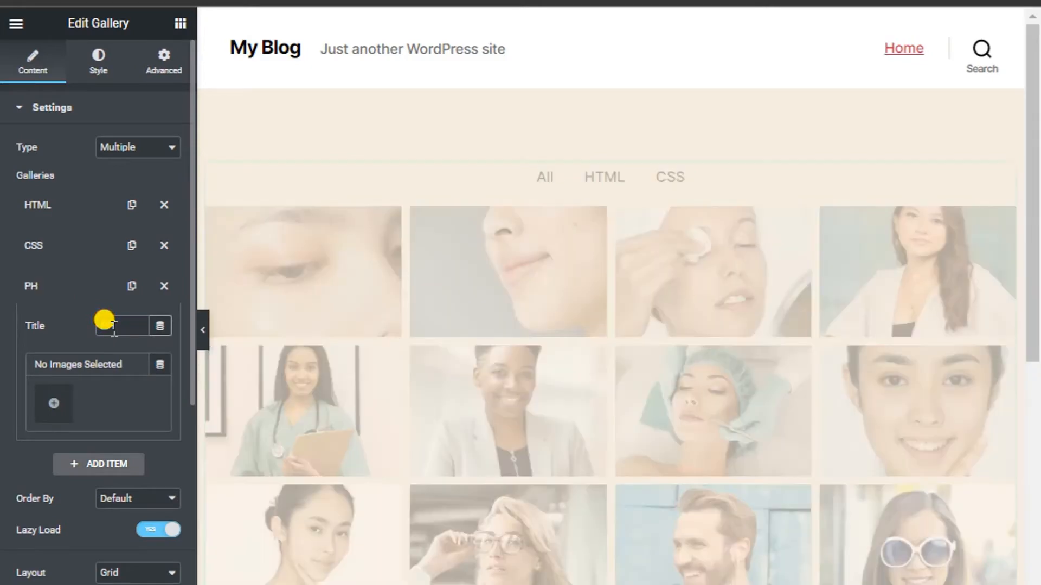
text(P)
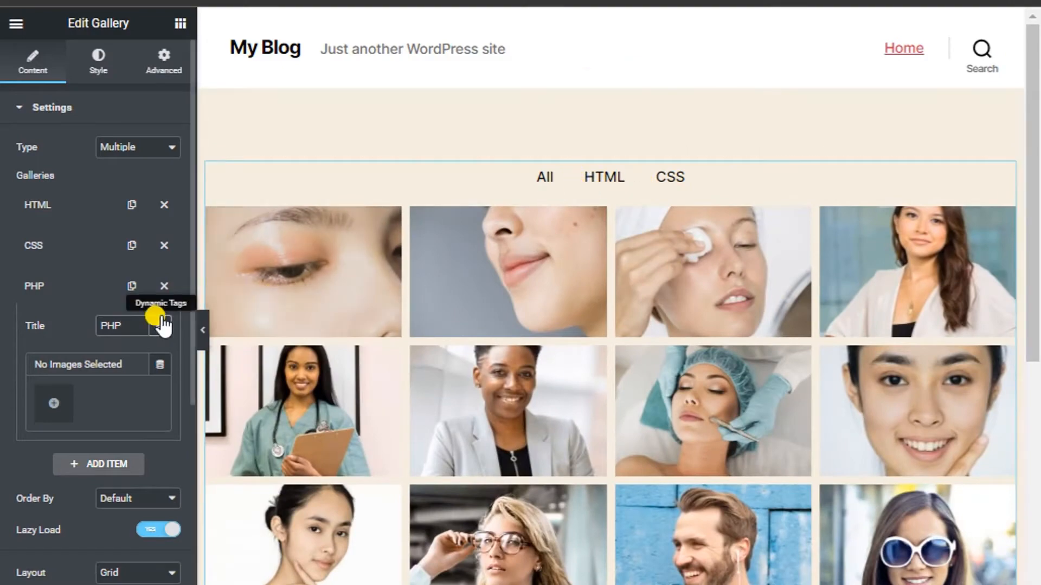
- Insert four library images into the PHP gallery: woman in orange blazer, stressed woman in red, stacked hands and smiling woman in orange
click(64, 410)
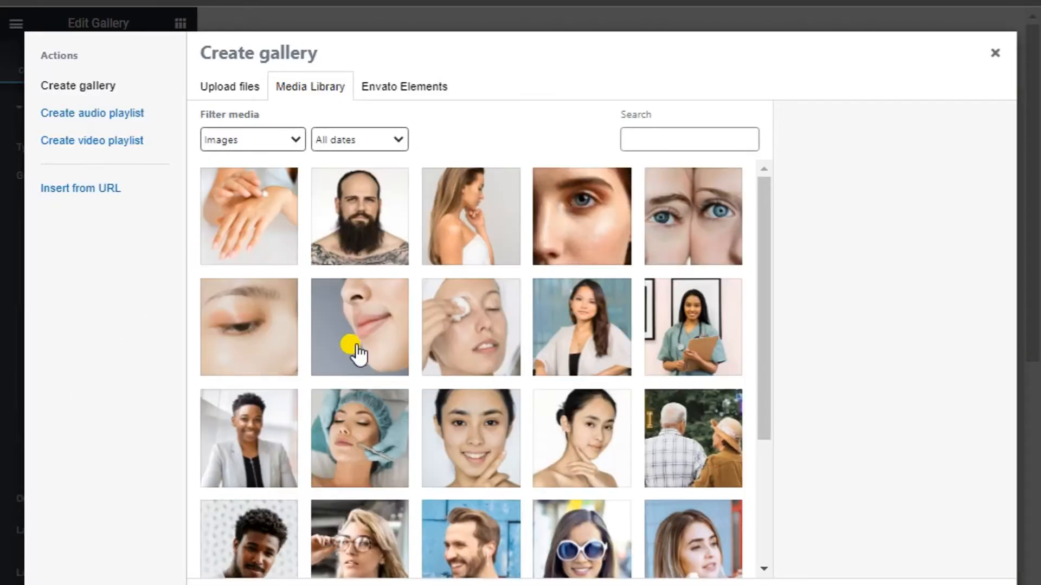
scroll(422, 477, down, 5)
click(568, 510)
click(466, 477)
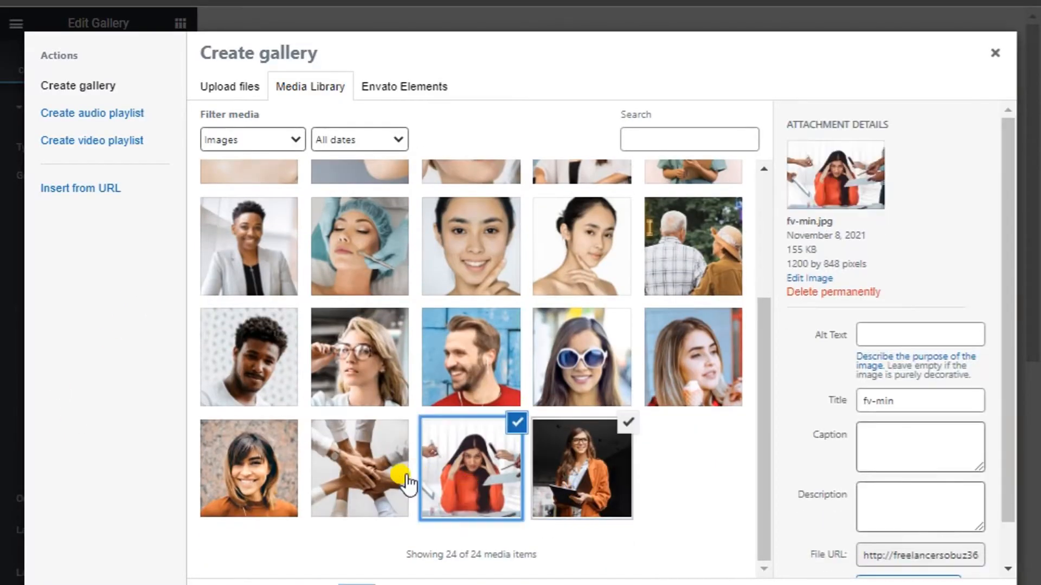
click(390, 477)
click(261, 476)
click(954, 583)
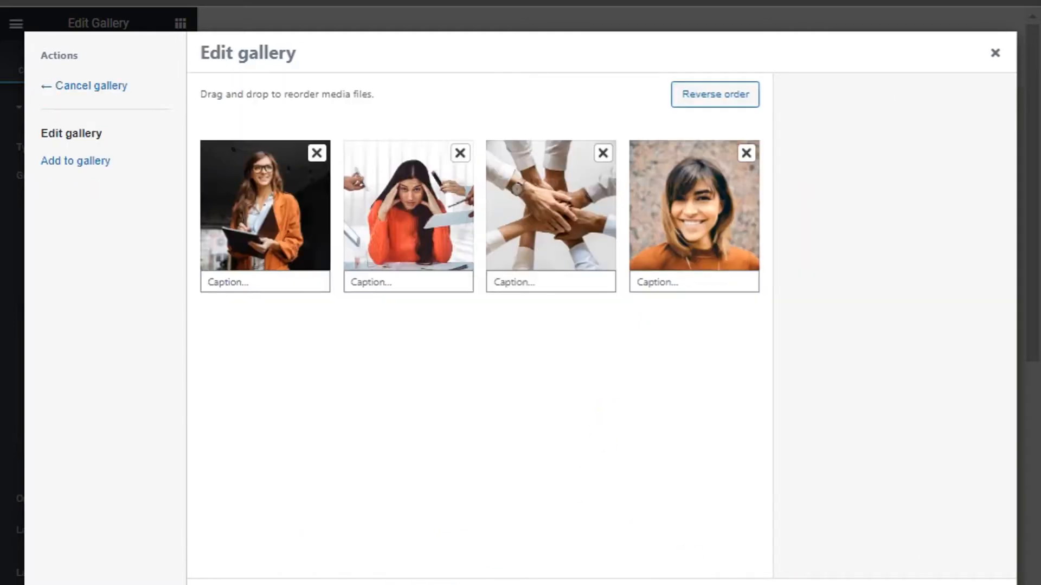
click(940, 583)
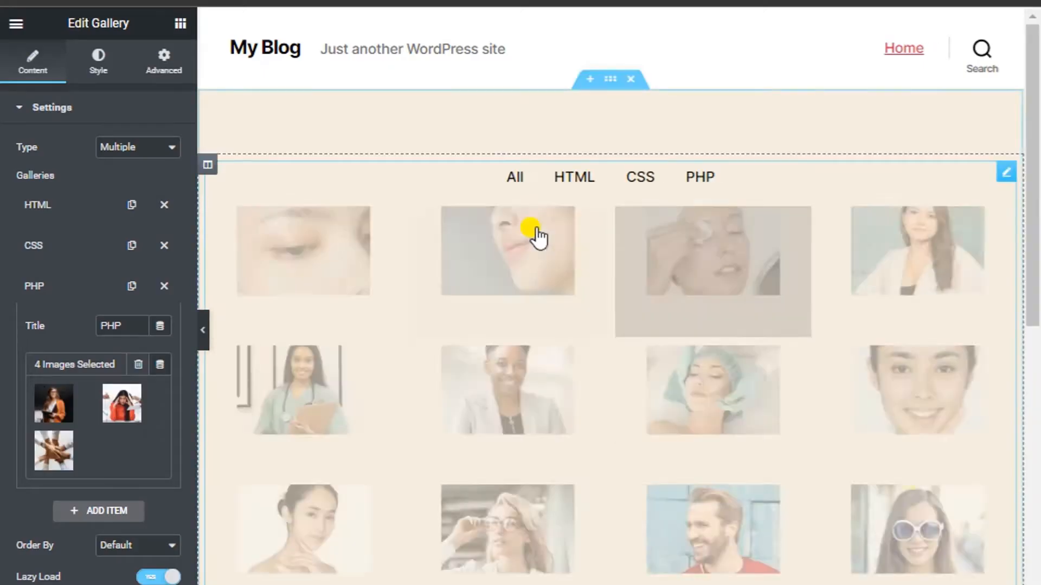
- Check the combined gallery on the page and switch between its HTML, CSS and PHP filters
scroll(685, 256, down, 6)
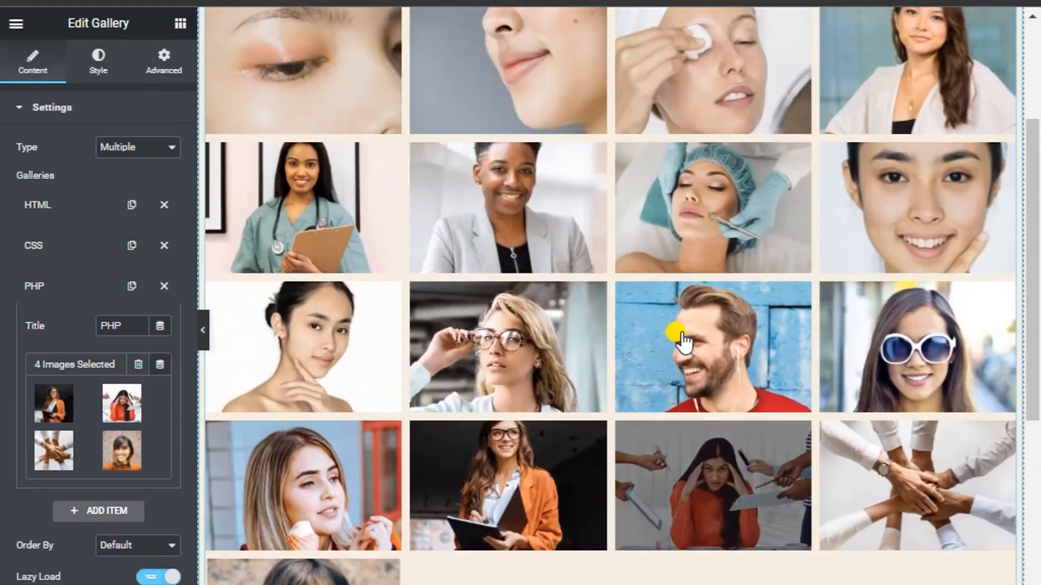
scroll(681, 341, up, 4)
scroll(616, 458, down, 2)
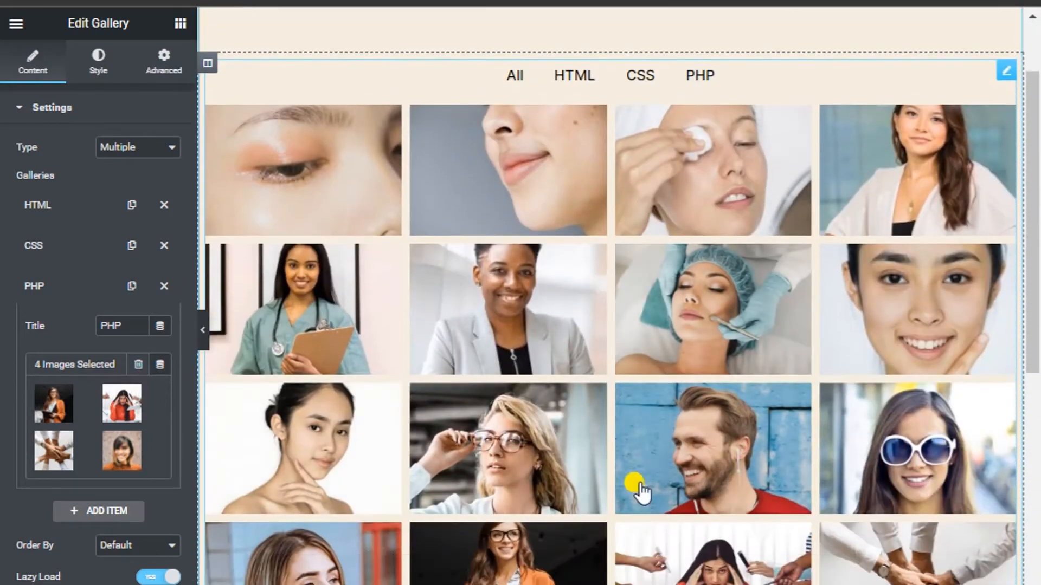
scroll(520, 263, up, 2)
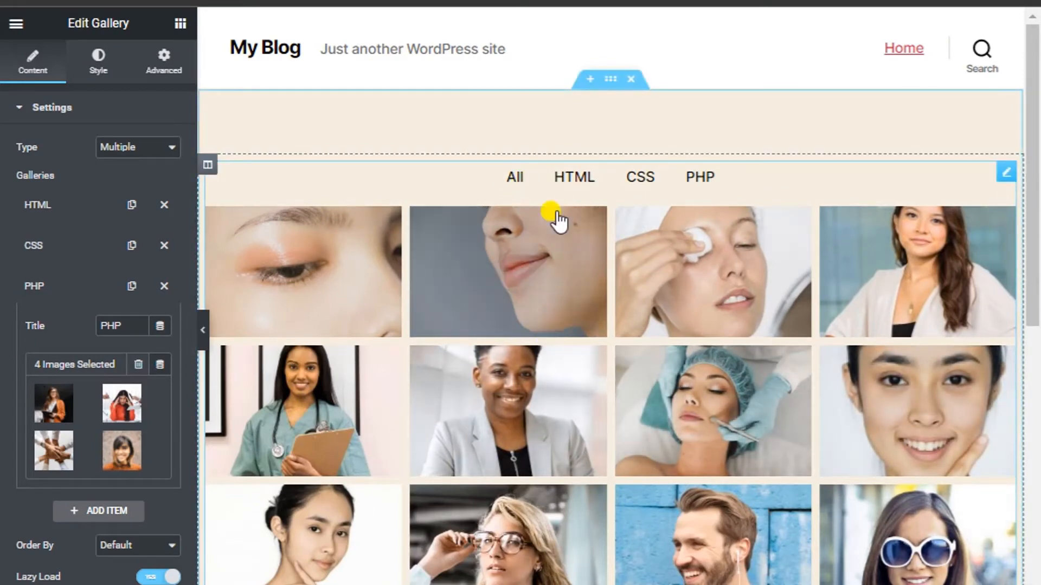
click(572, 180)
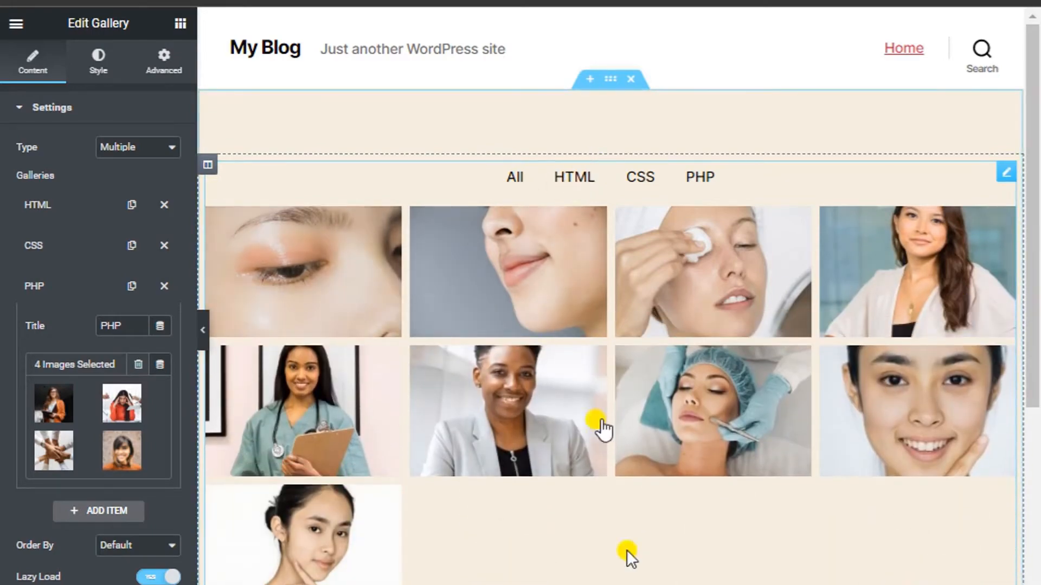
click(641, 184)
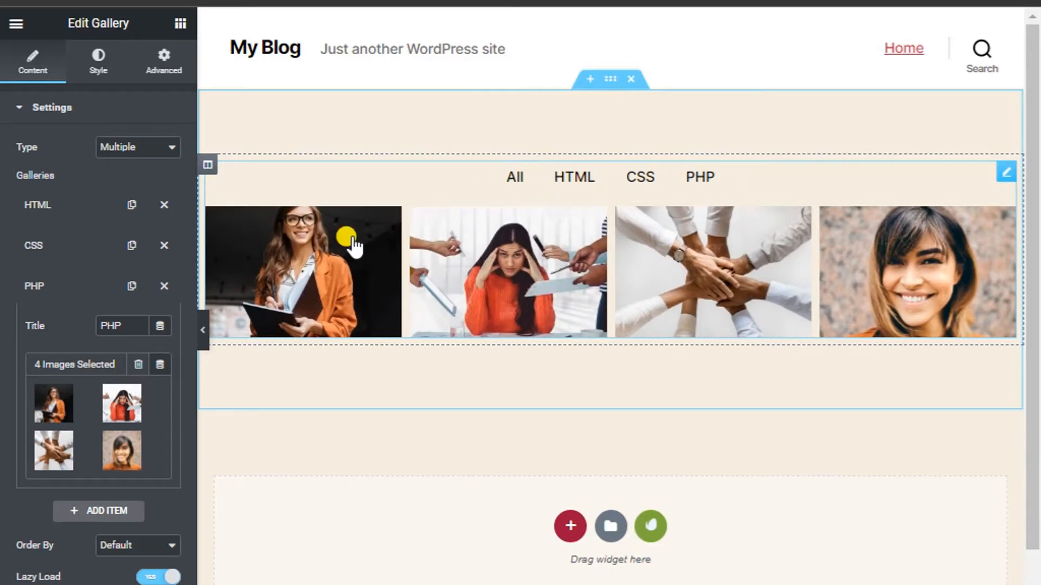
- Try the Random image order on the gallery, then return the order to Default
scroll(135, 526, down, 2)
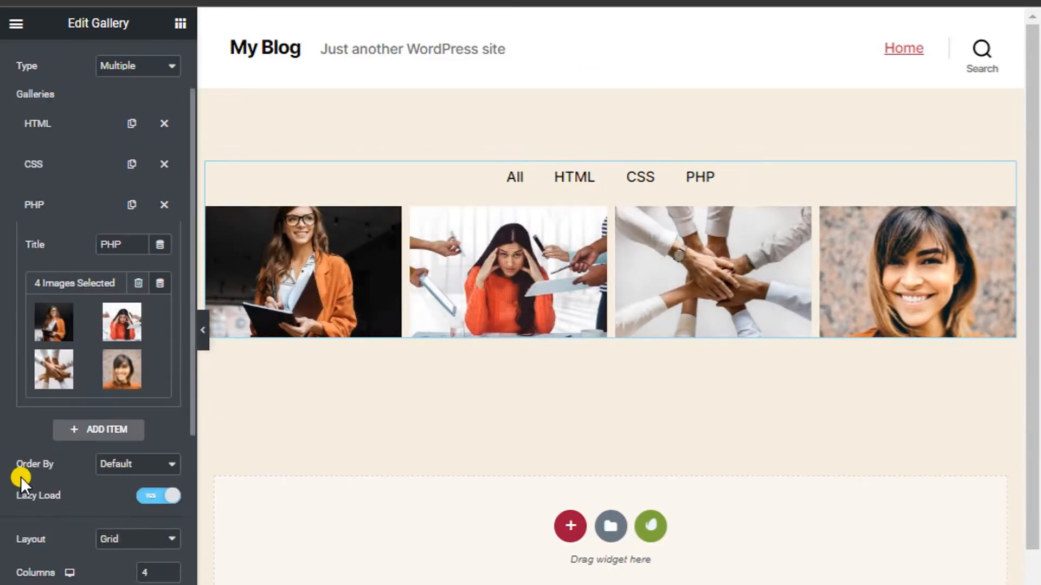
click(151, 464)
click(134, 497)
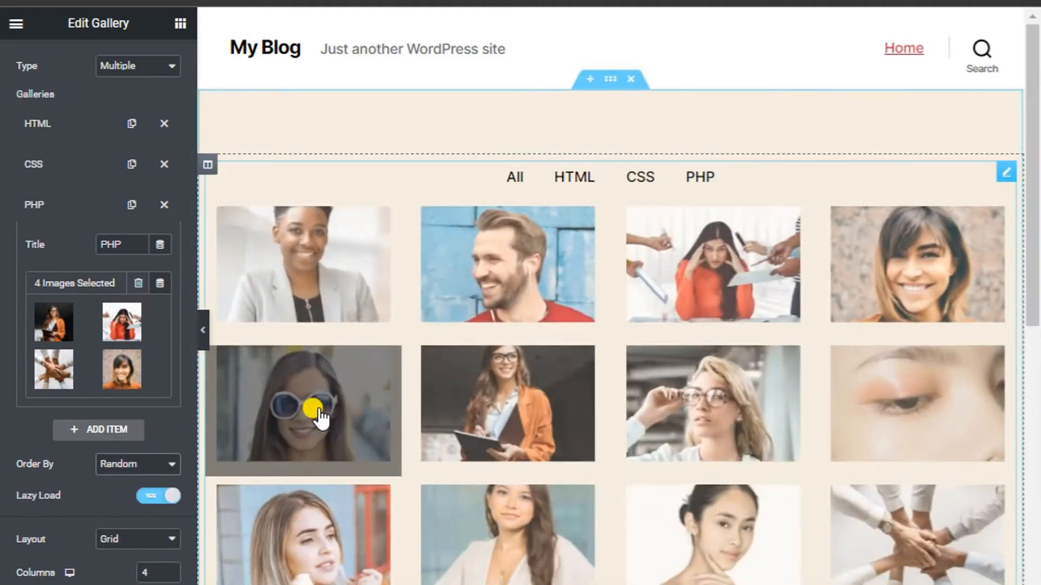
scroll(745, 423, down, 5)
scroll(753, 433, up, 5)
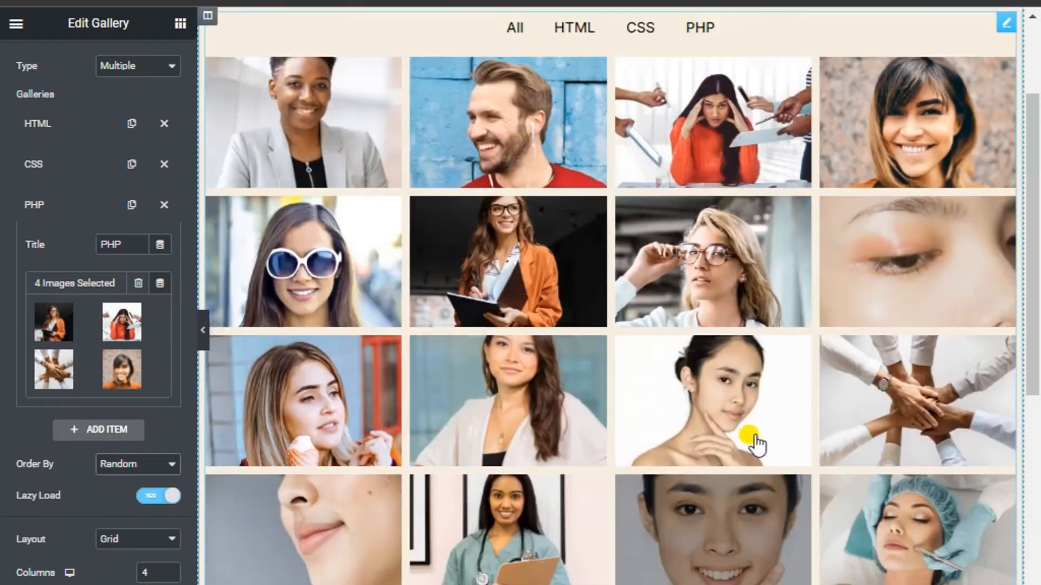
click(124, 464)
click(121, 483)
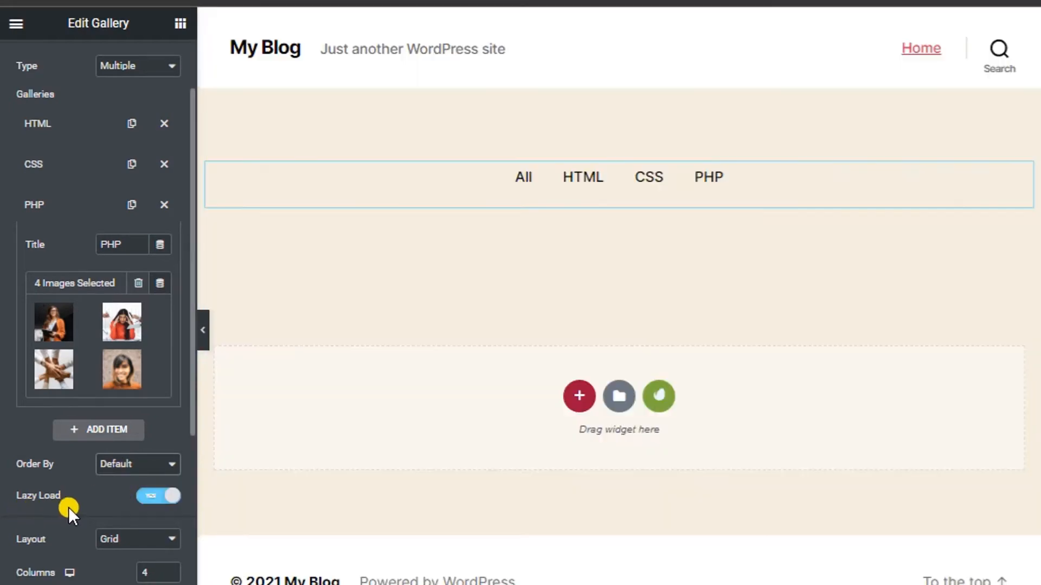
- Turn off Lazy Load for the gallery
click(155, 496)
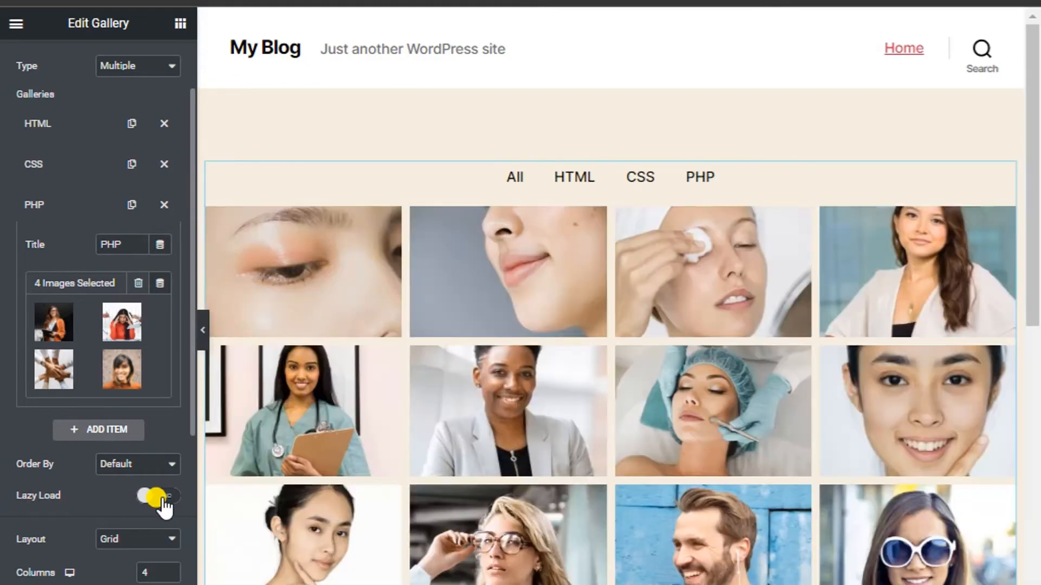
scroll(251, 493, down, 5)
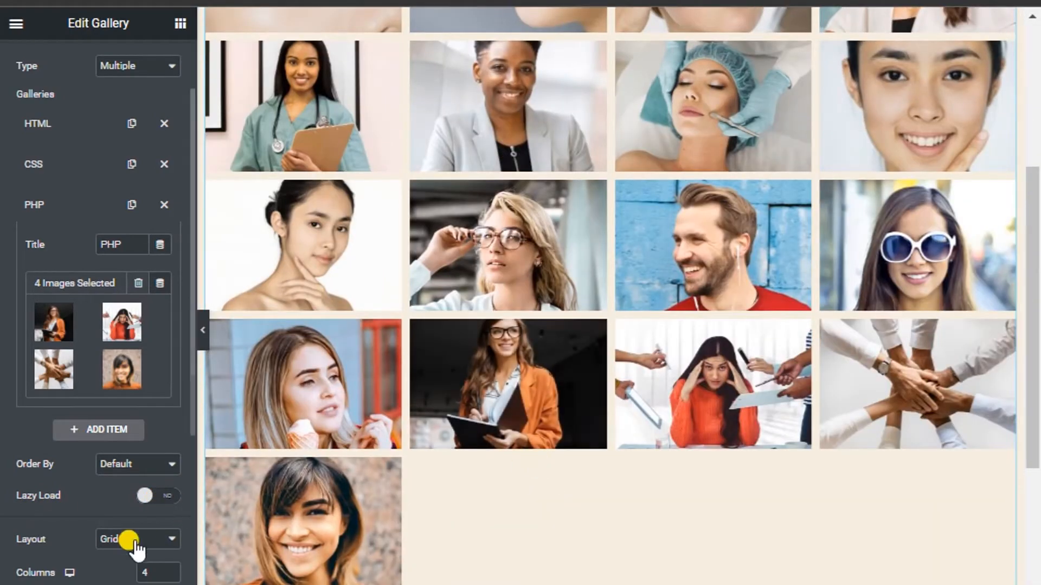
- Try the Justified layout on the gallery, then switch the layout back to Grid
scroll(48, 537, down, 3)
click(125, 378)
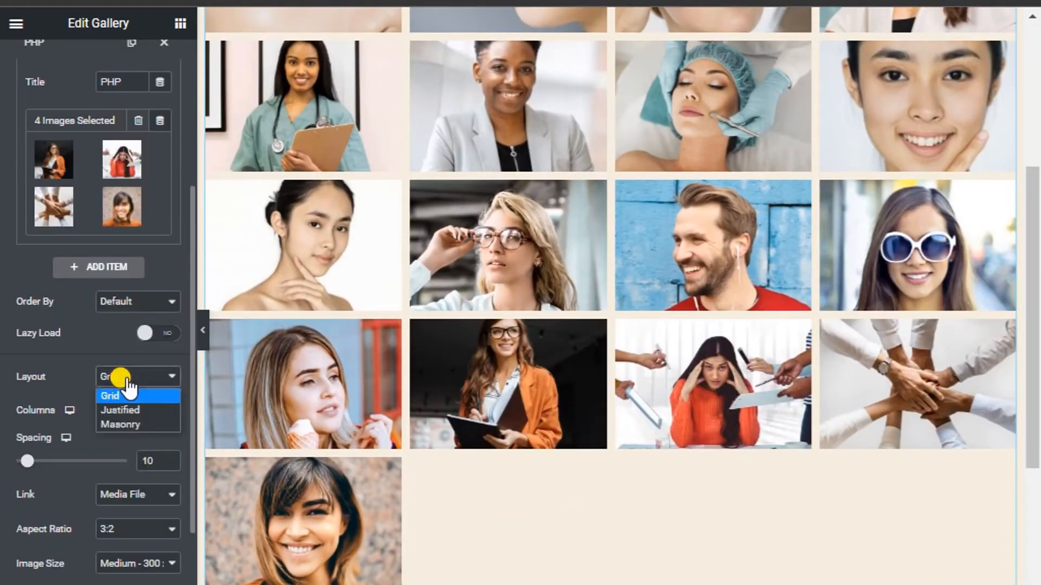
click(131, 409)
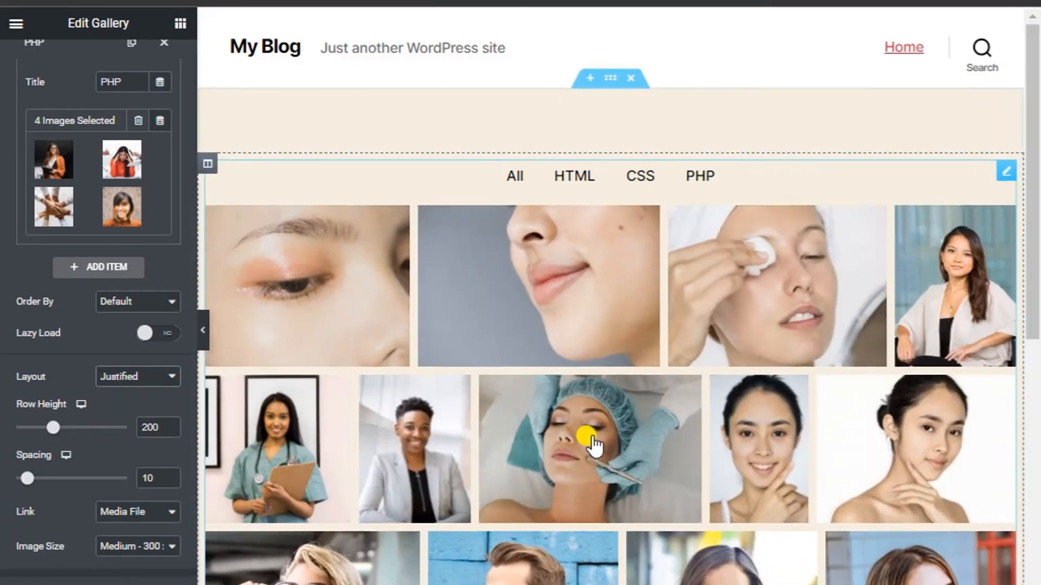
scroll(596, 441, down, 5)
scroll(607, 450, up, 2)
click(128, 380)
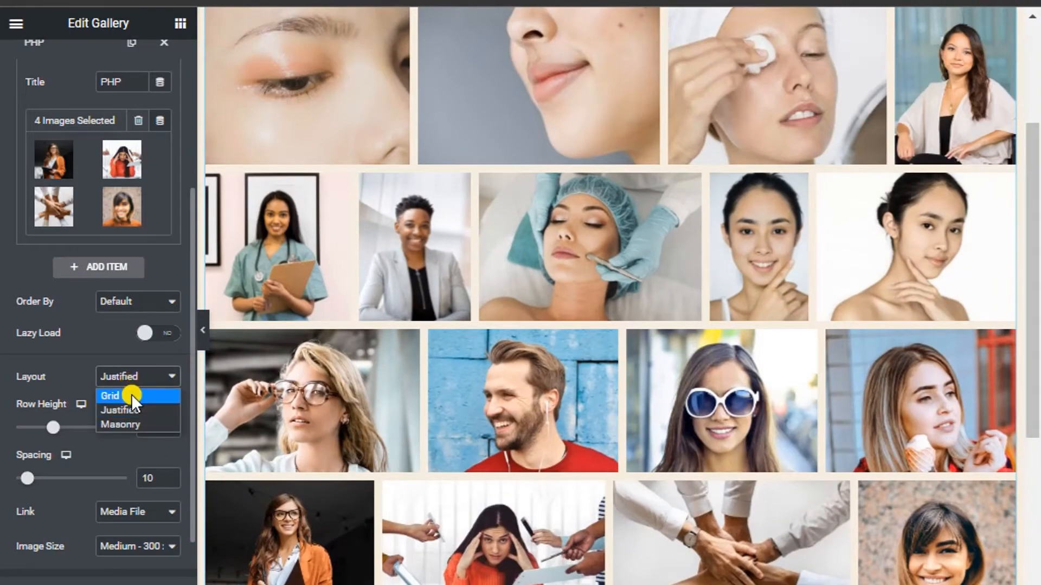
click(131, 395)
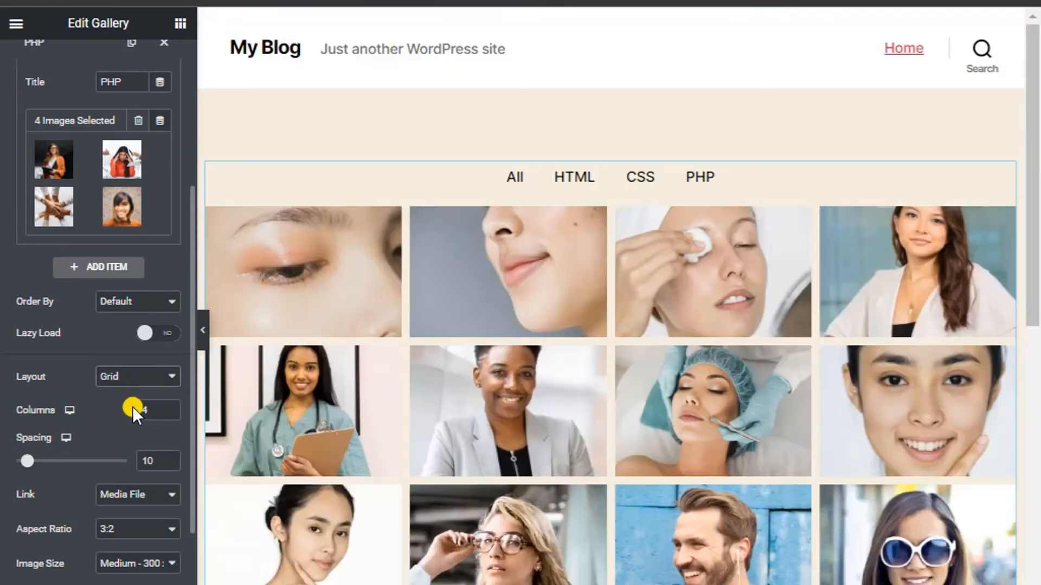
- Try higher column counts for the gallery grid, then set it to 3 columns and review the images
click(170, 407)
click(170, 406)
click(170, 407)
click(170, 407)
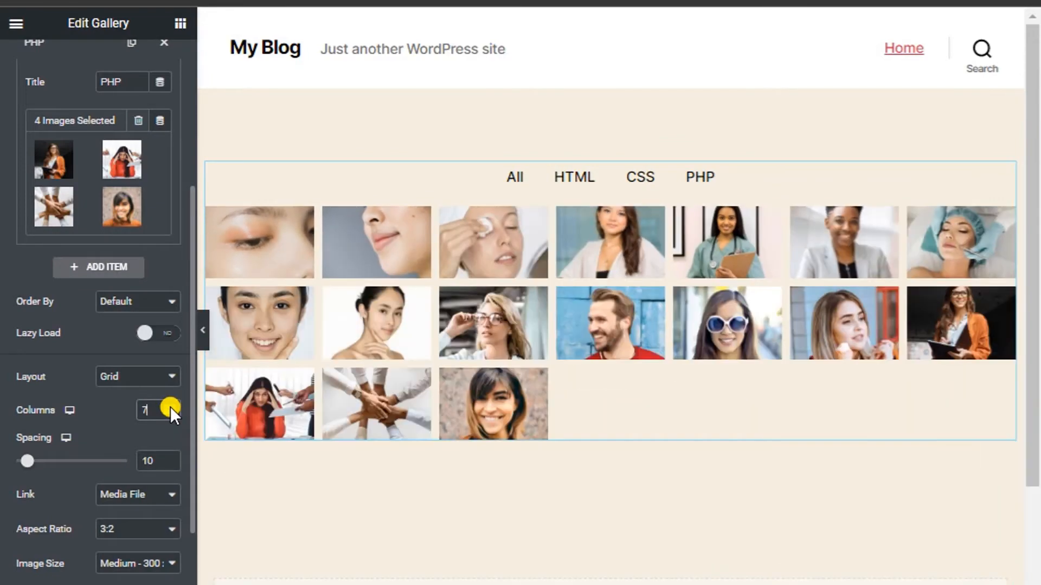
click(170, 406)
click(170, 406)
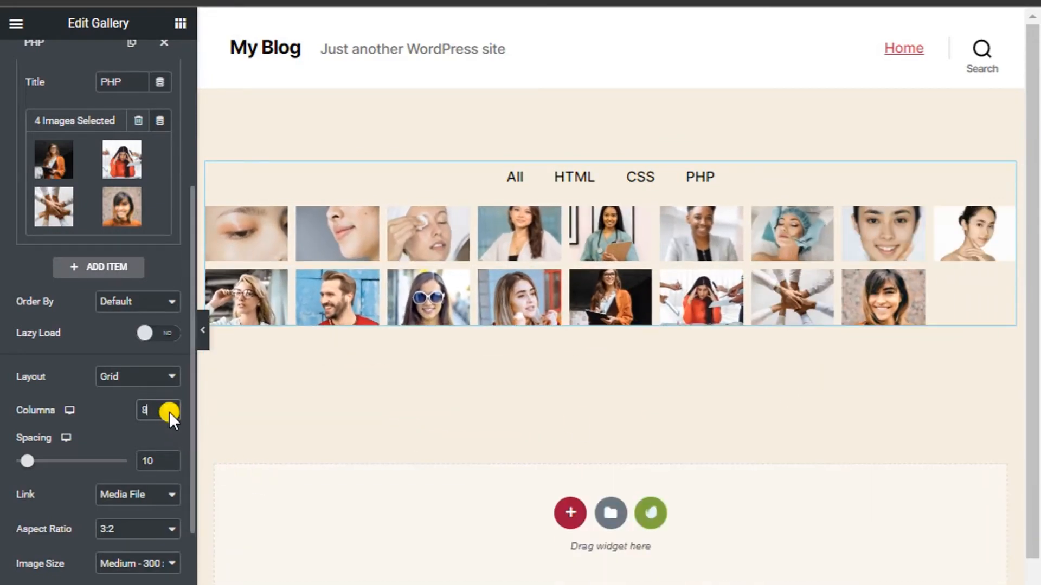
click(170, 414)
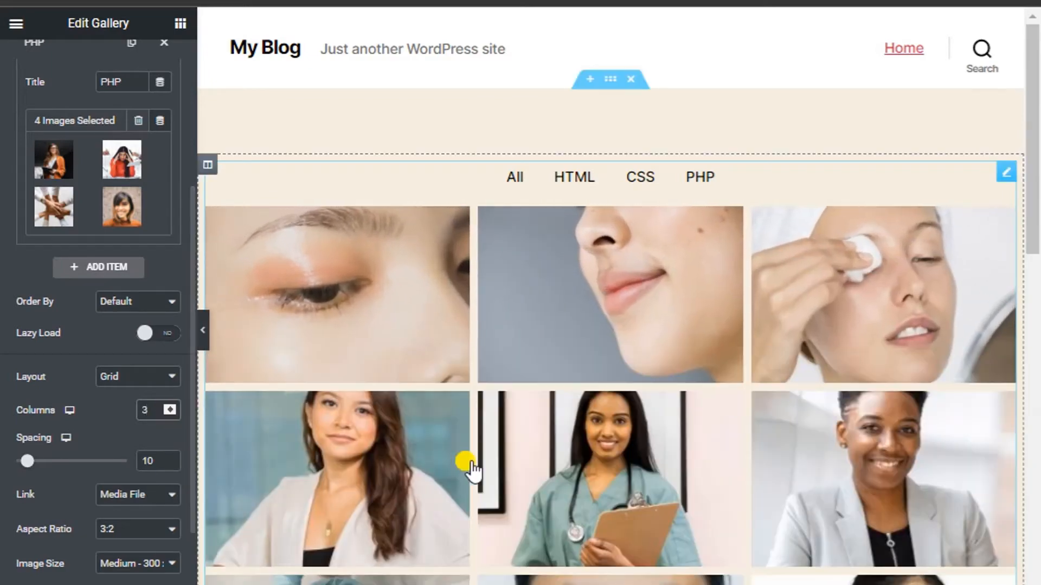
scroll(744, 463, down, 3)
scroll(801, 493, down, 5)
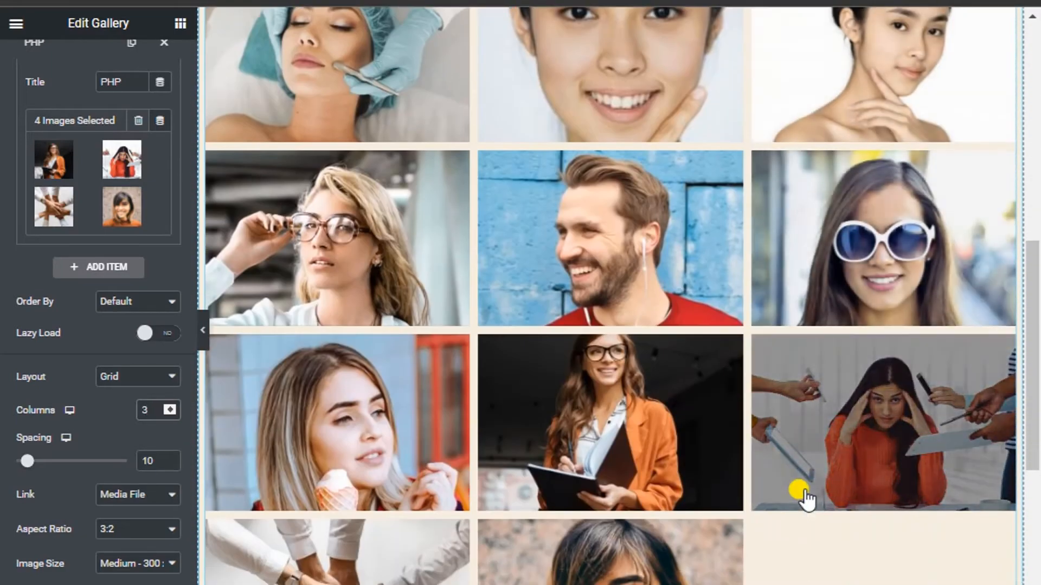
scroll(801, 494, up, 10)
- Set the aspect ratio of the gallery images to 4:3
mouse_move(27, 463)
mouse_down()
mouse_move(46, 464)
mouse_move(28, 464)
mouse_up()
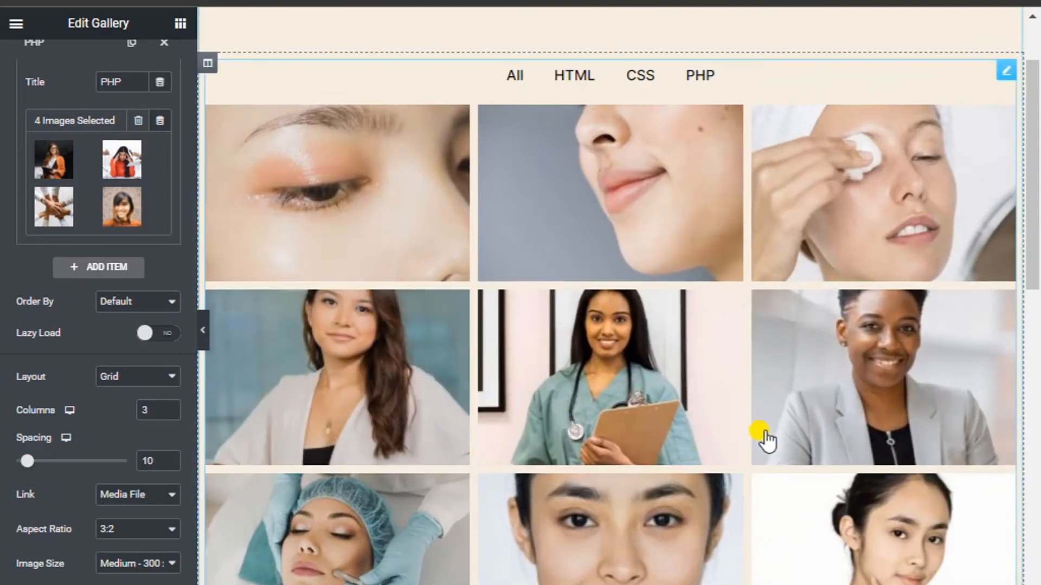
scroll(262, 480, down, 4)
scroll(77, 500, down, 2)
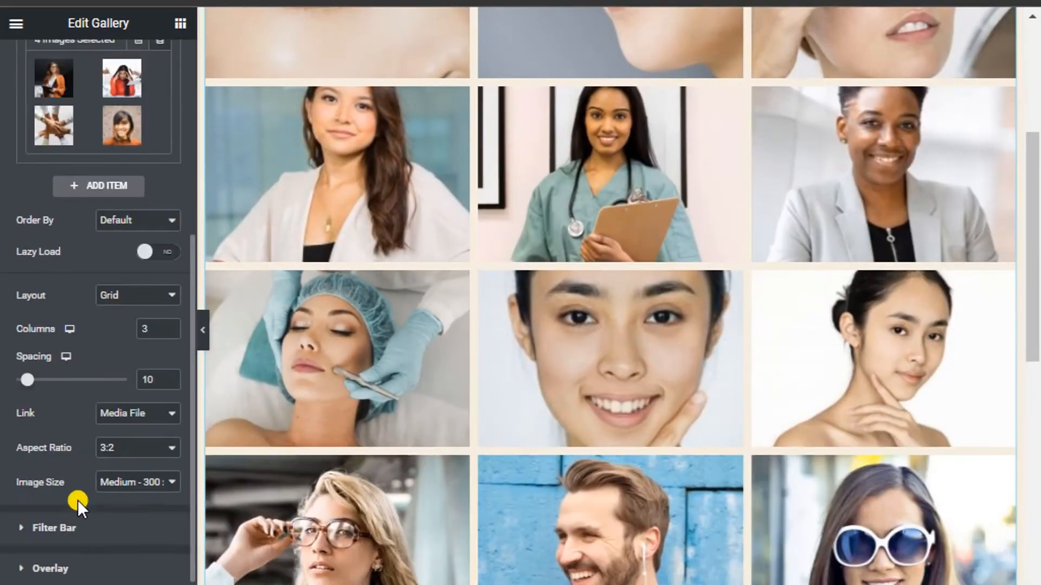
click(121, 413)
click(109, 444)
click(117, 448)
click(112, 499)
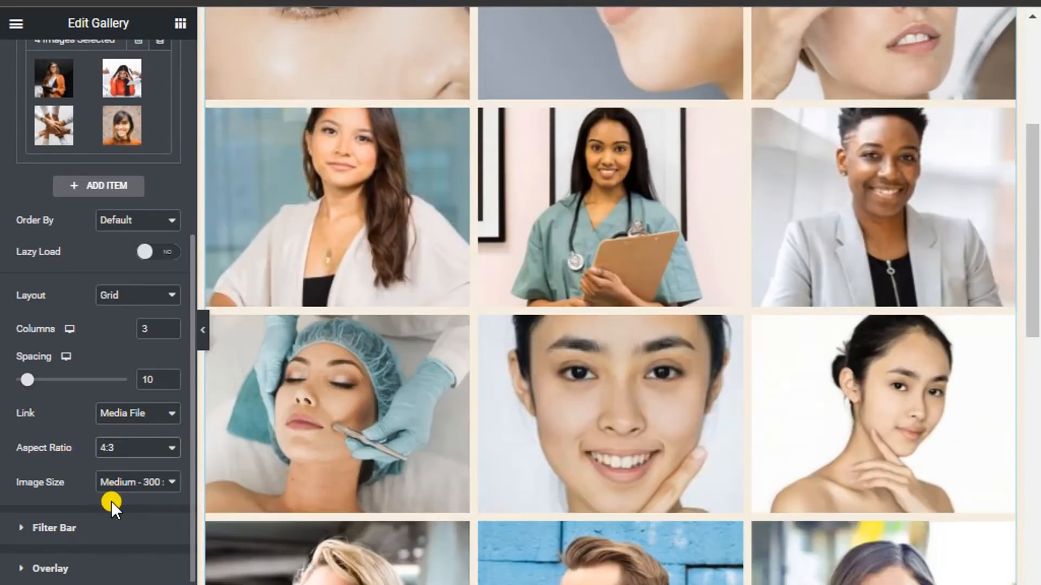
scroll(950, 388, down, 4)
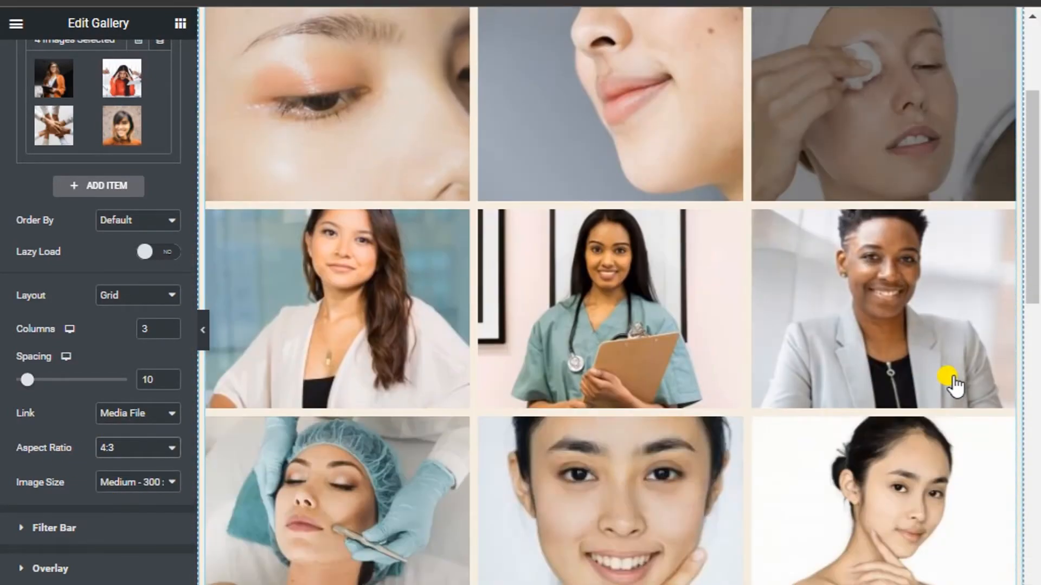
- Replace the "All" filter label in the Filter Bar settings with the freelancer's name
click(52, 531)
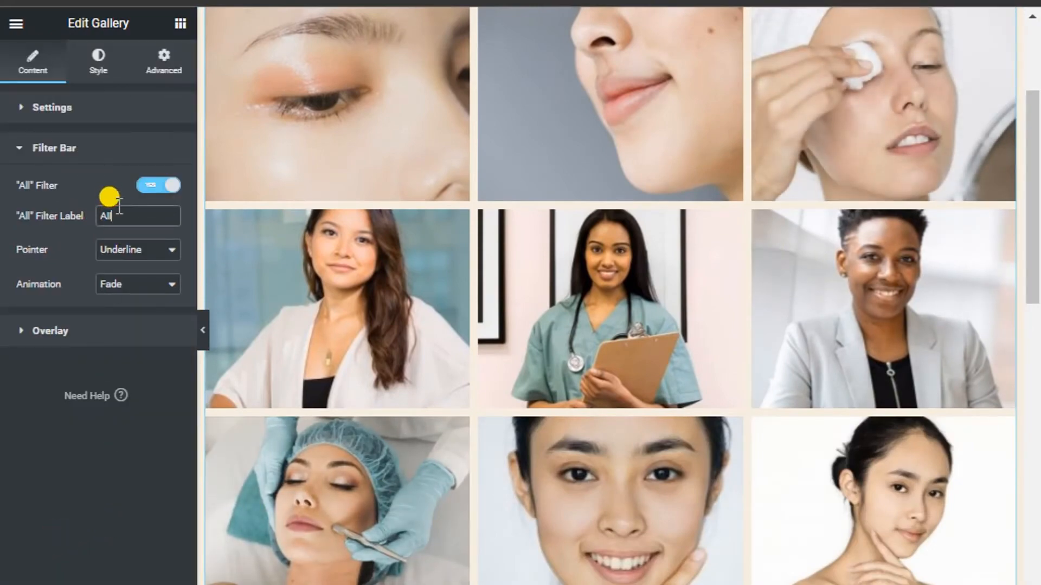
scroll(530, 260, up, 4)
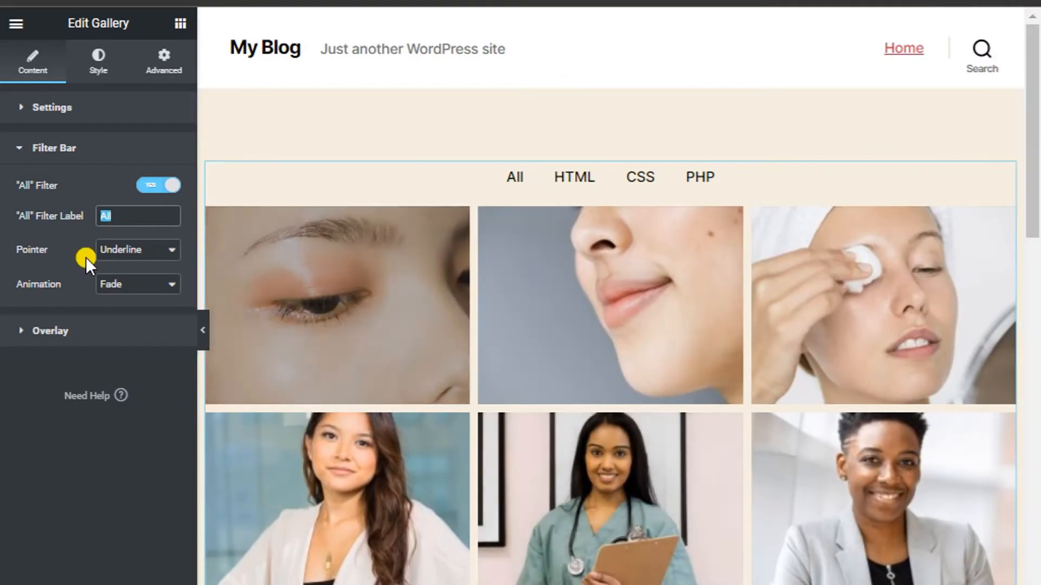
text(FRee)
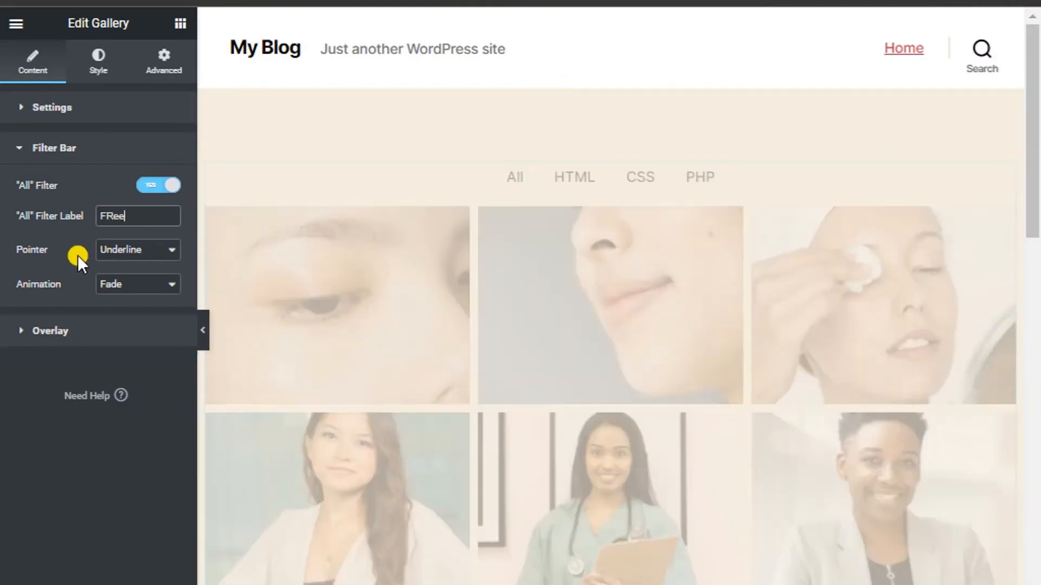
key(BackSpace)
key(BackSpace)
key(BackSpace)
text(reelancre)
text(Sobuz)
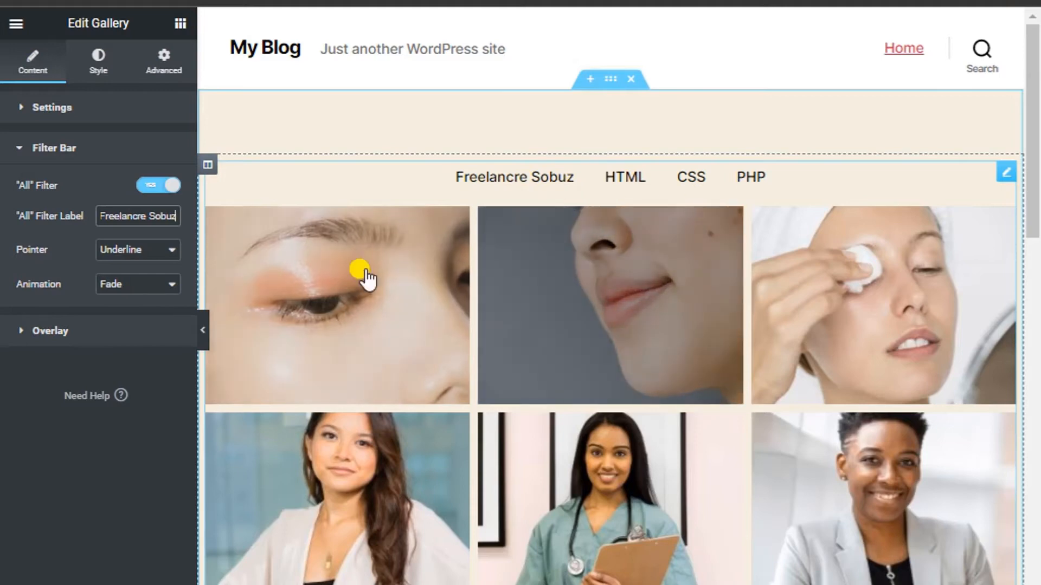
- Try the Overline pointer for the filter bar, then set the pointer to Double Line
click(129, 252)
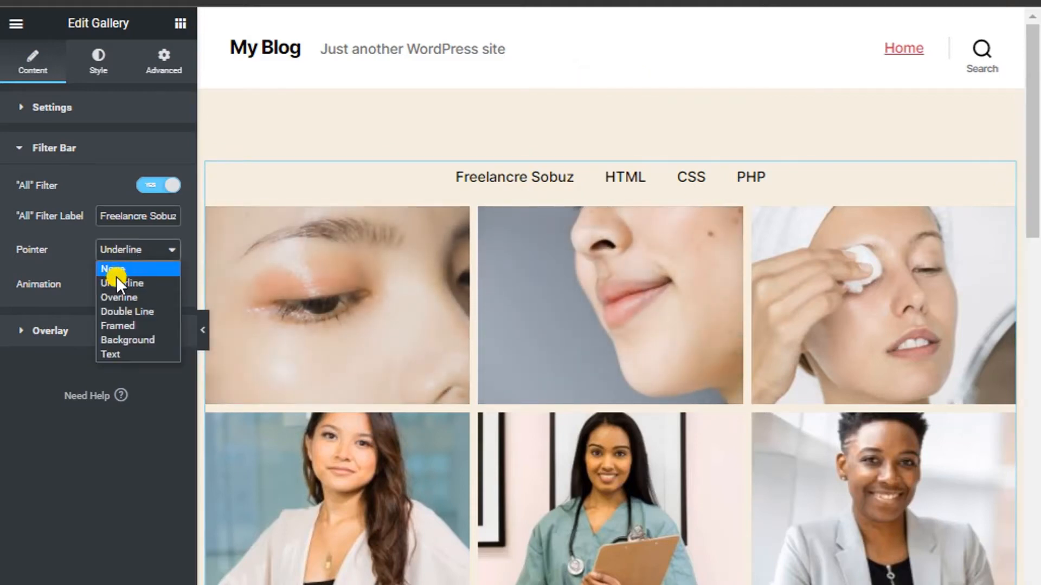
click(109, 297)
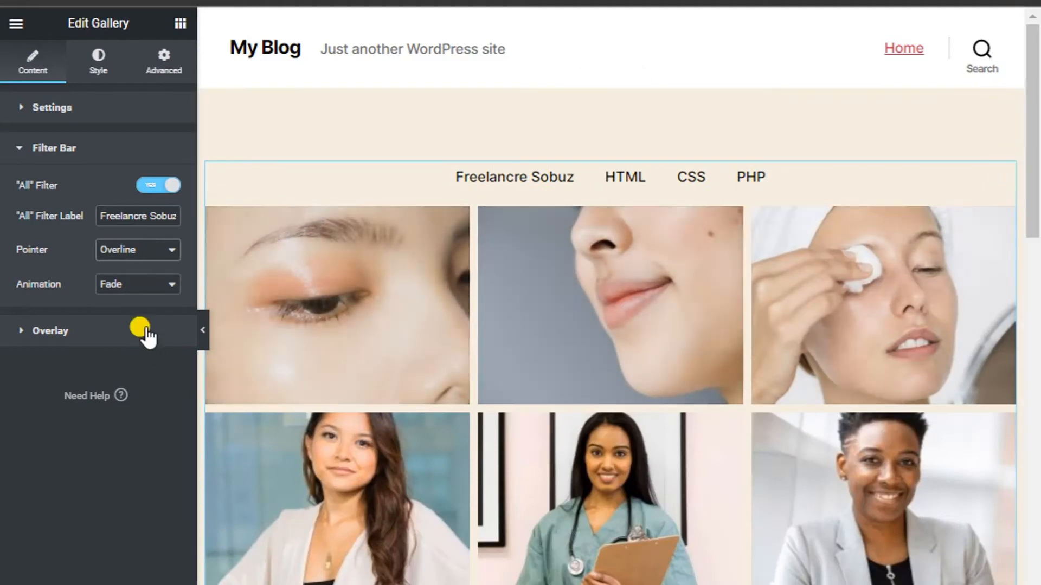
click(130, 250)
click(118, 308)
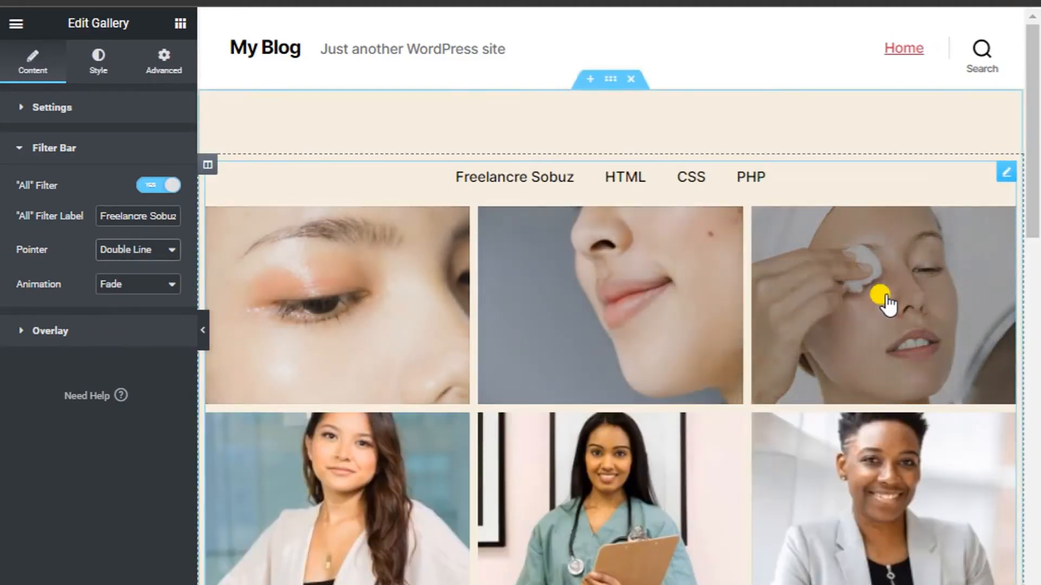
- Try the Slide animation for the filter bar pointer, then set the animation to Grow
click(106, 286)
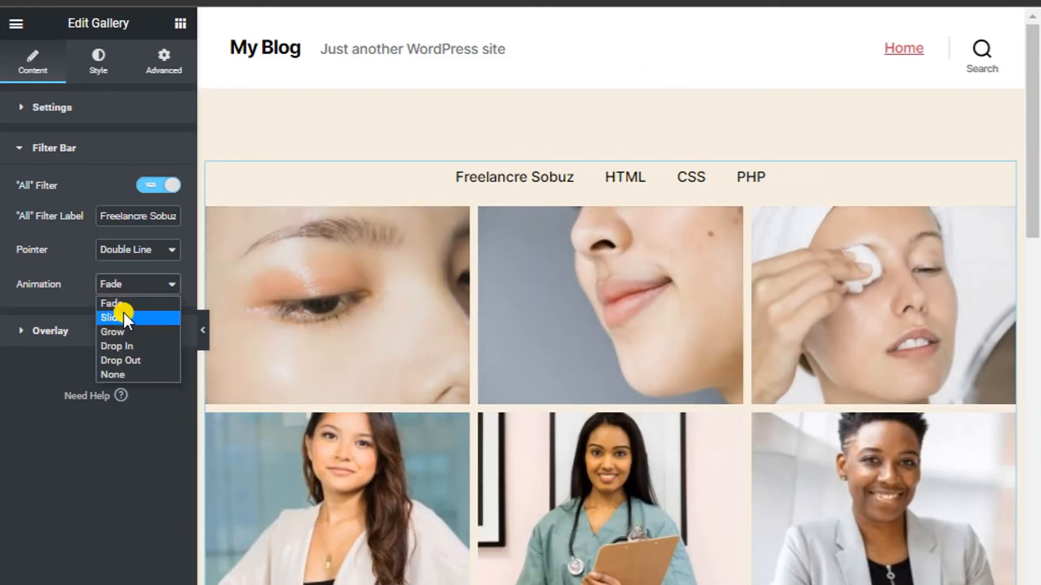
click(122, 316)
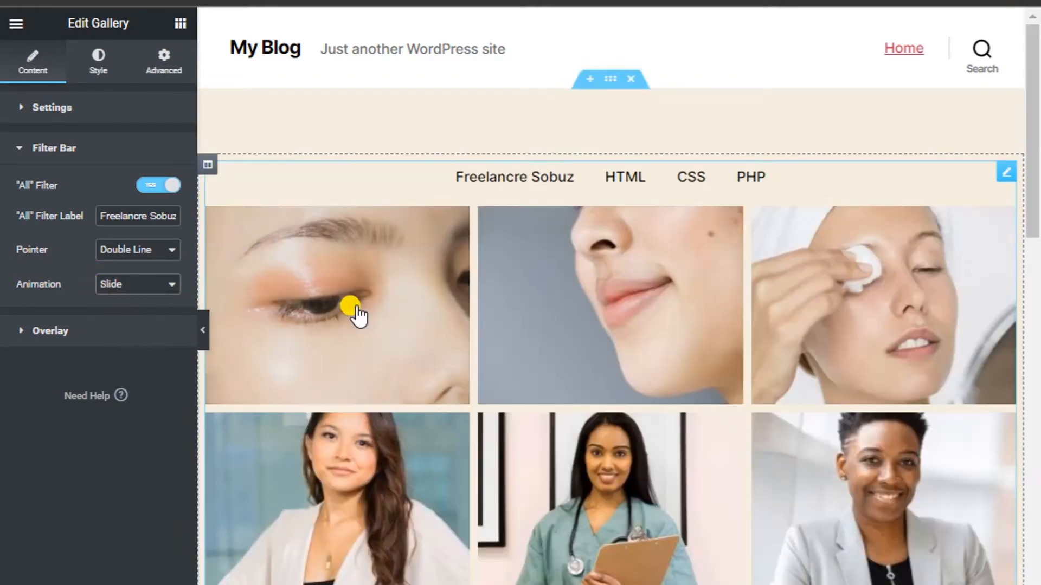
scroll(617, 336, down, 9)
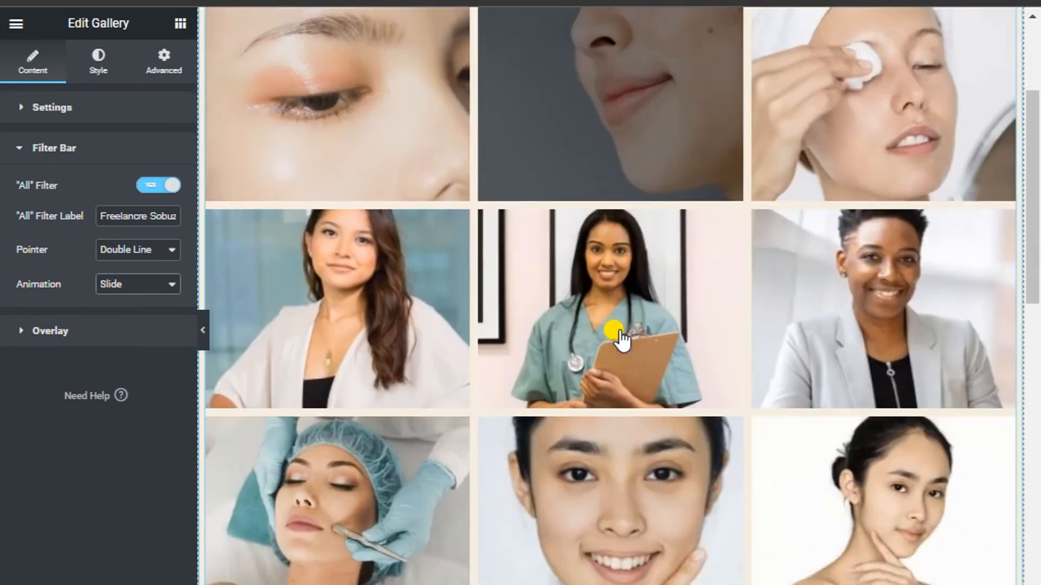
click(100, 287)
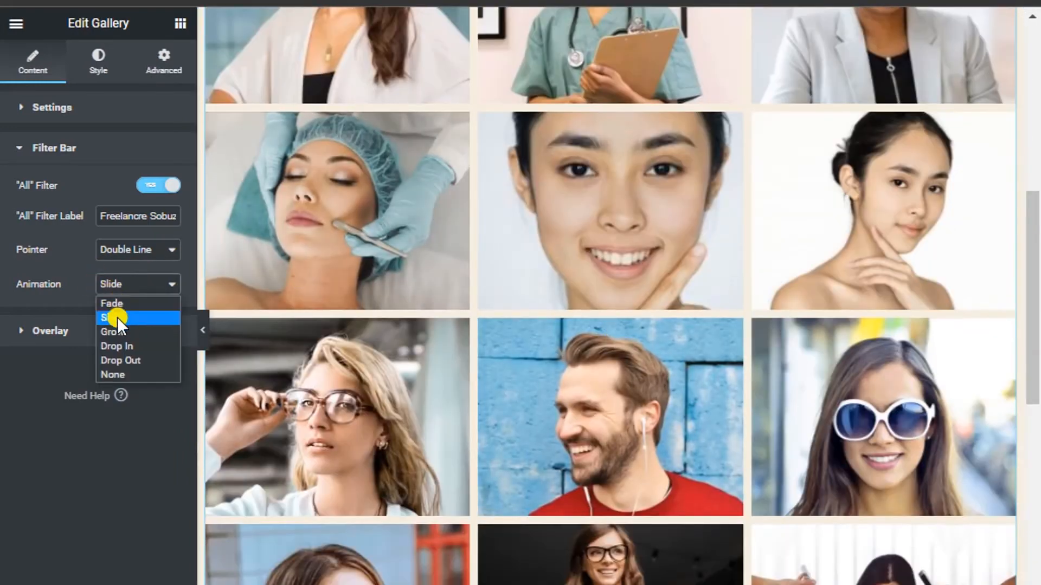
click(115, 332)
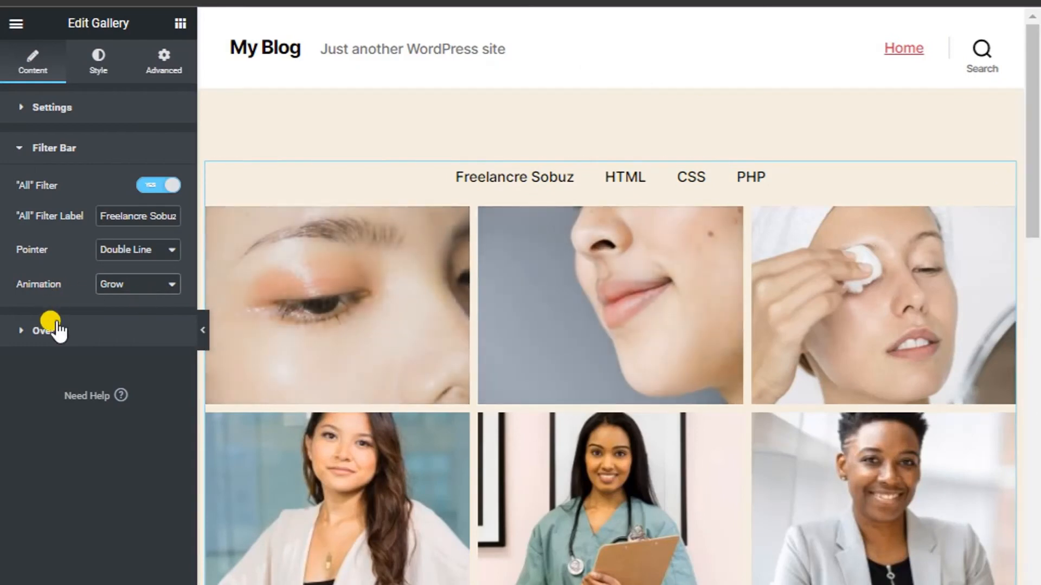
- Set the gallery overlay's title source to Title
click(56, 331)
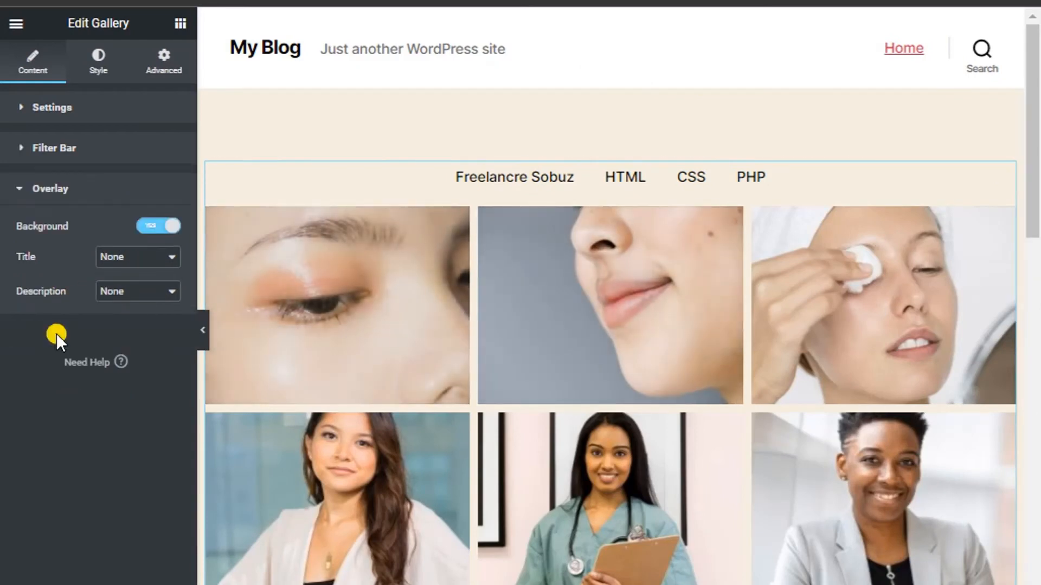
click(144, 261)
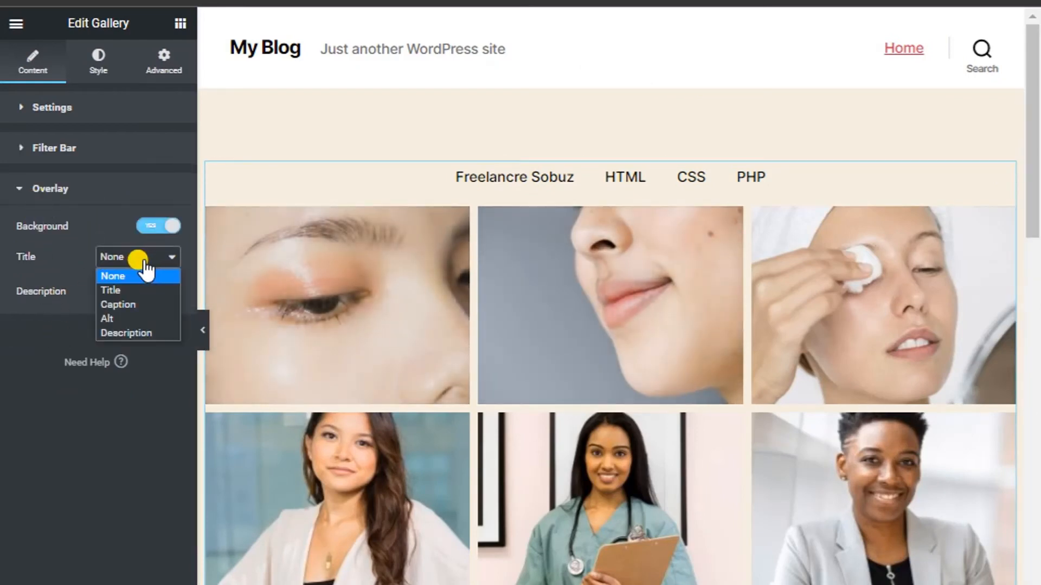
click(122, 291)
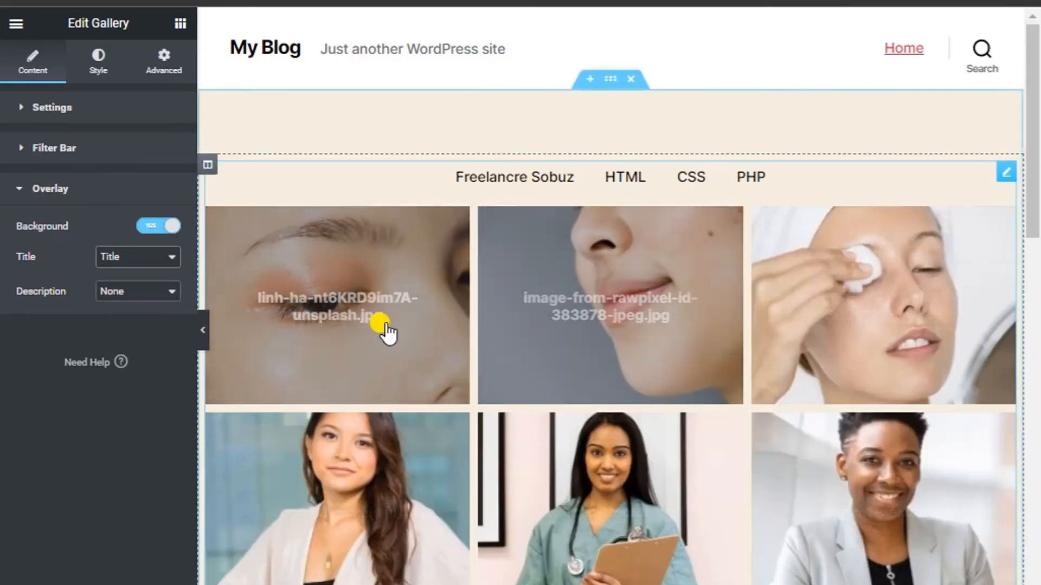
- Try Caption as the overlay's description source, then set it to Description and review the overlays across the gallery images
click(131, 294)
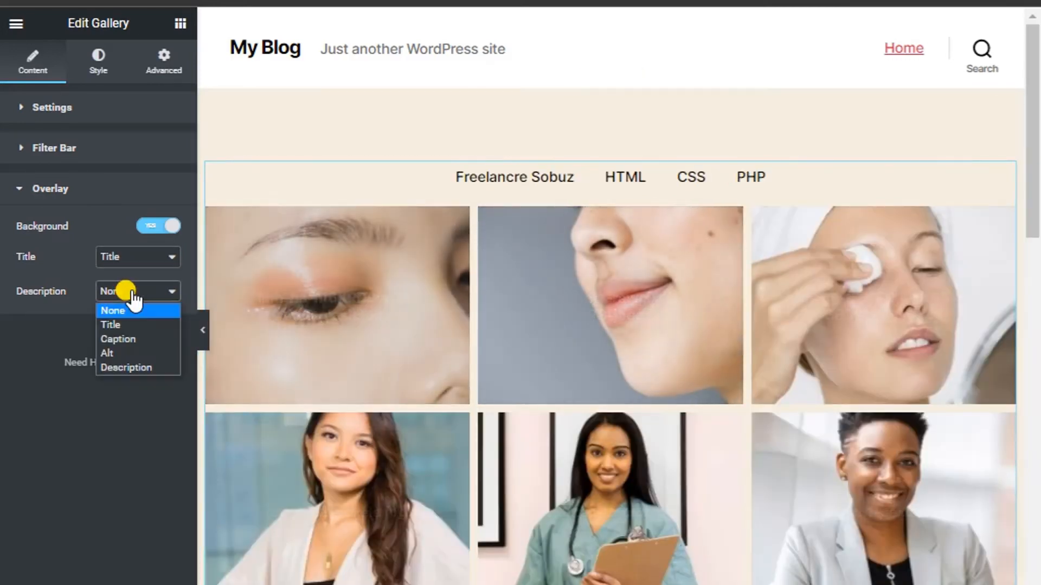
click(126, 340)
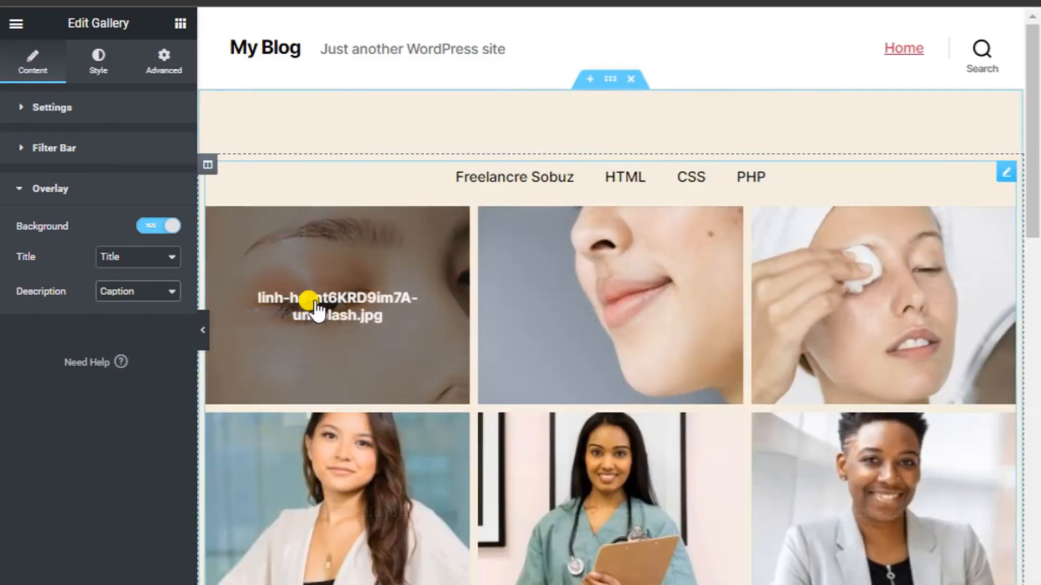
click(129, 291)
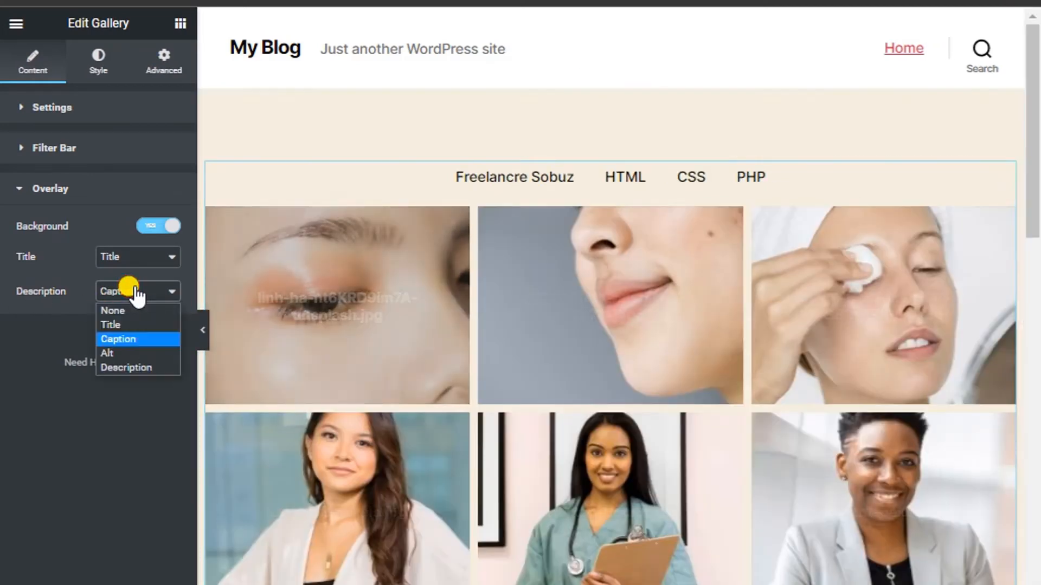
click(117, 368)
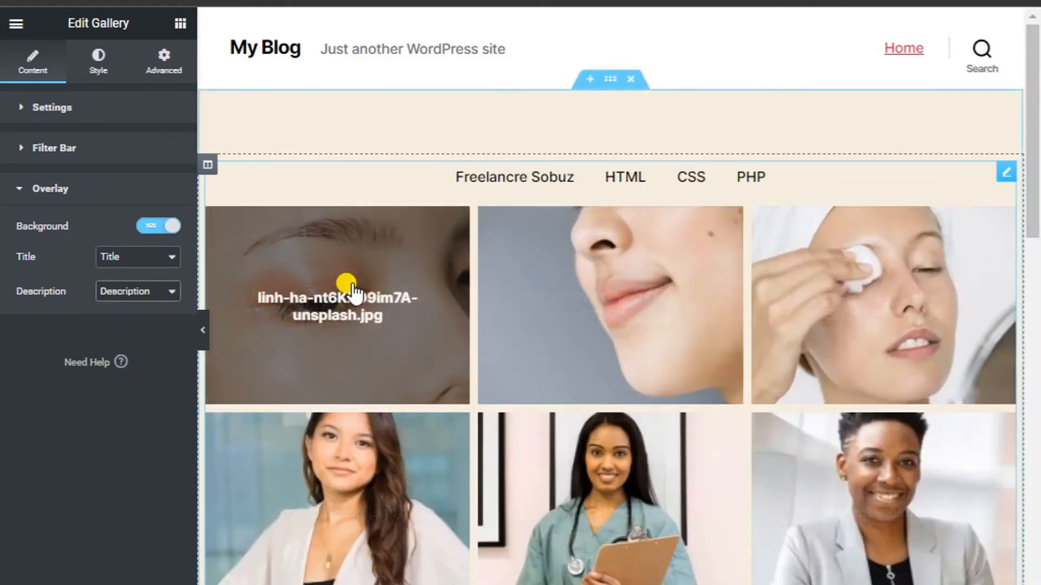
scroll(729, 374, down, 7)
scroll(733, 373, down, 8)
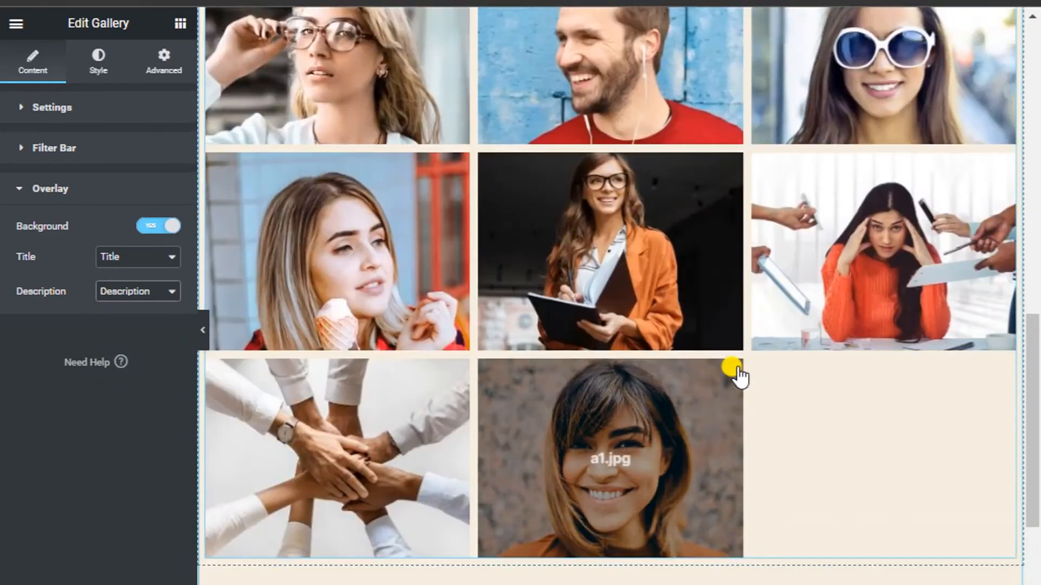
scroll(736, 374, up, 15)
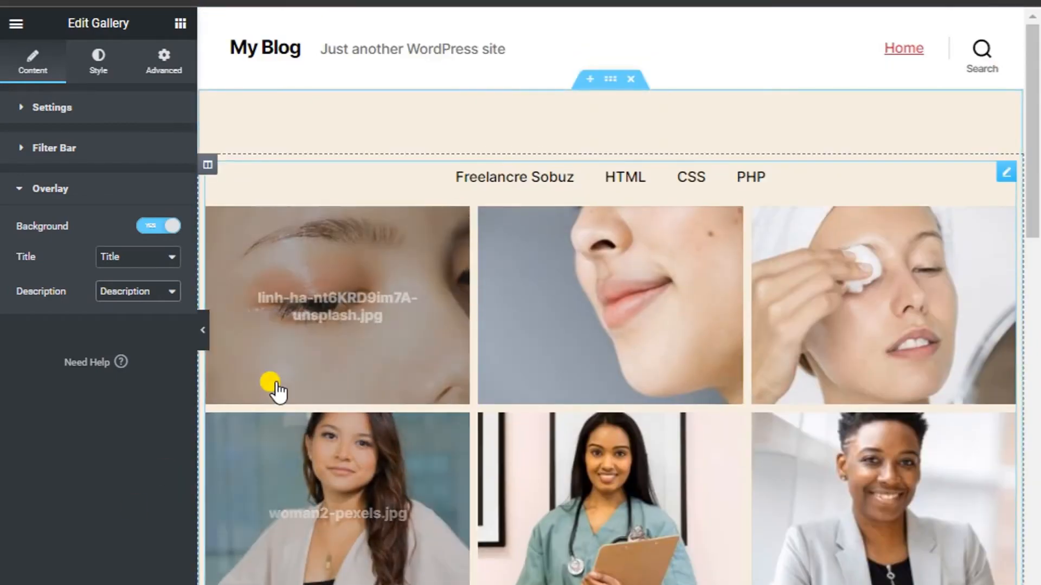
scroll(652, 287, down, 2)
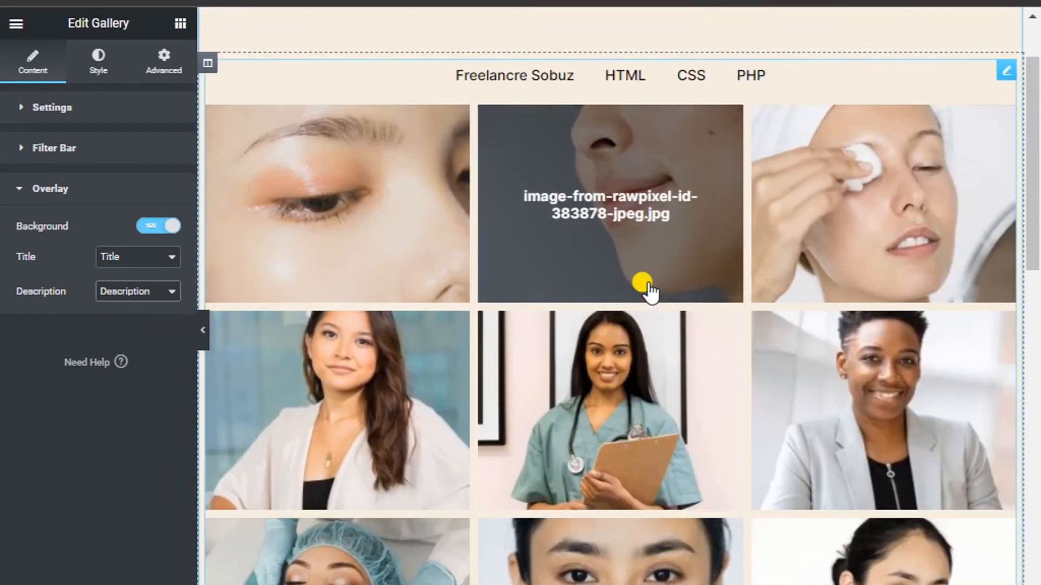
- Give the gallery images a light red #F89292 border 6 px wide in their normal state
click(95, 76)
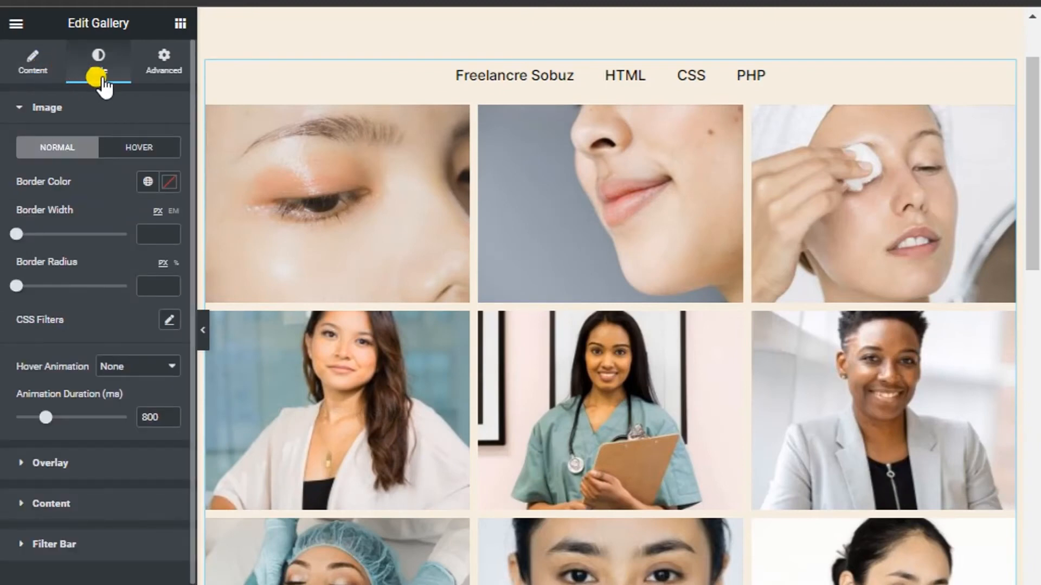
click(174, 181)
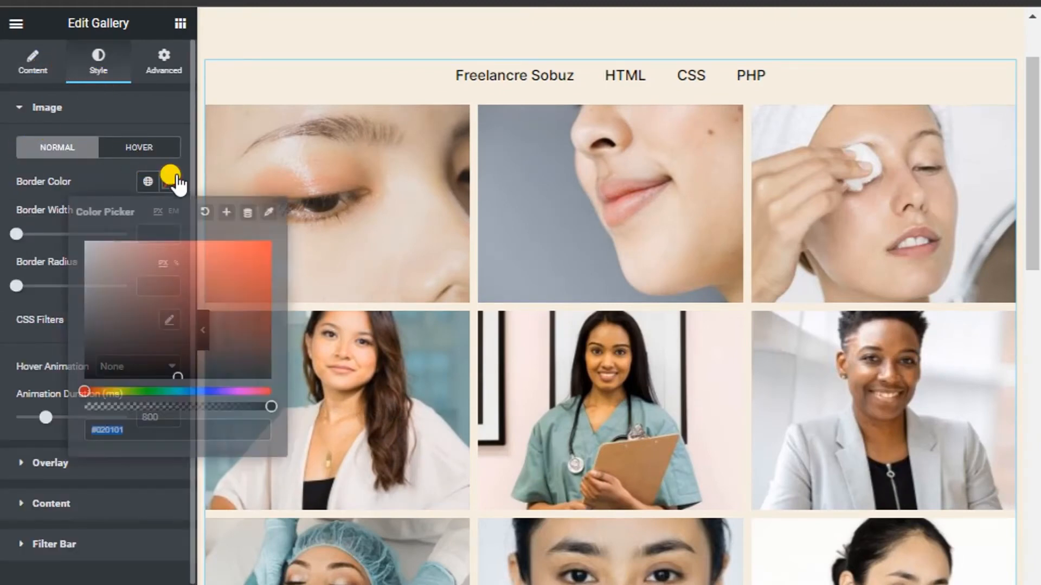
drag(165, 255, 86, 256)
drag(361, 255, 160, 201)
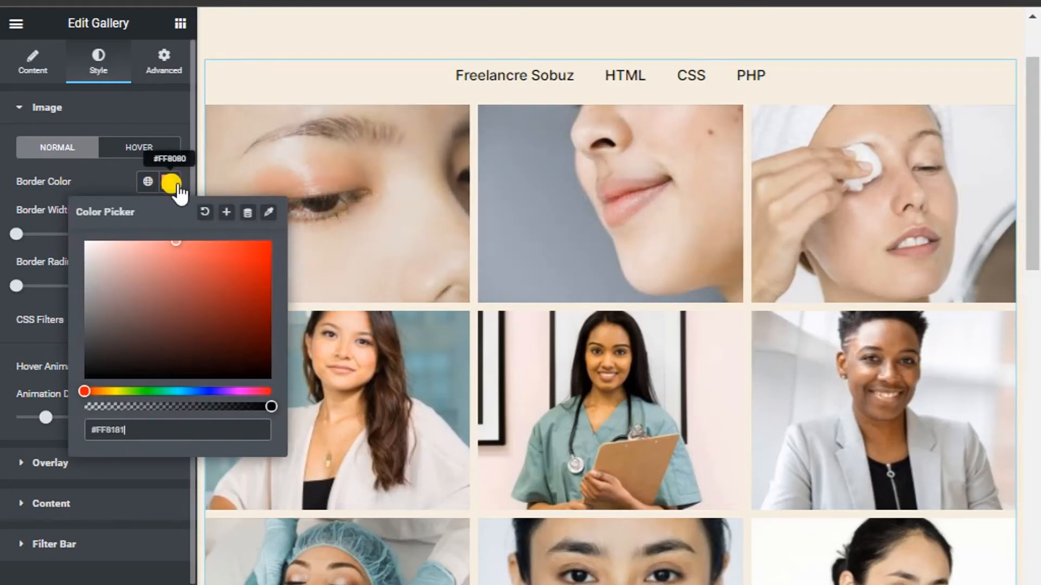
click(163, 179)
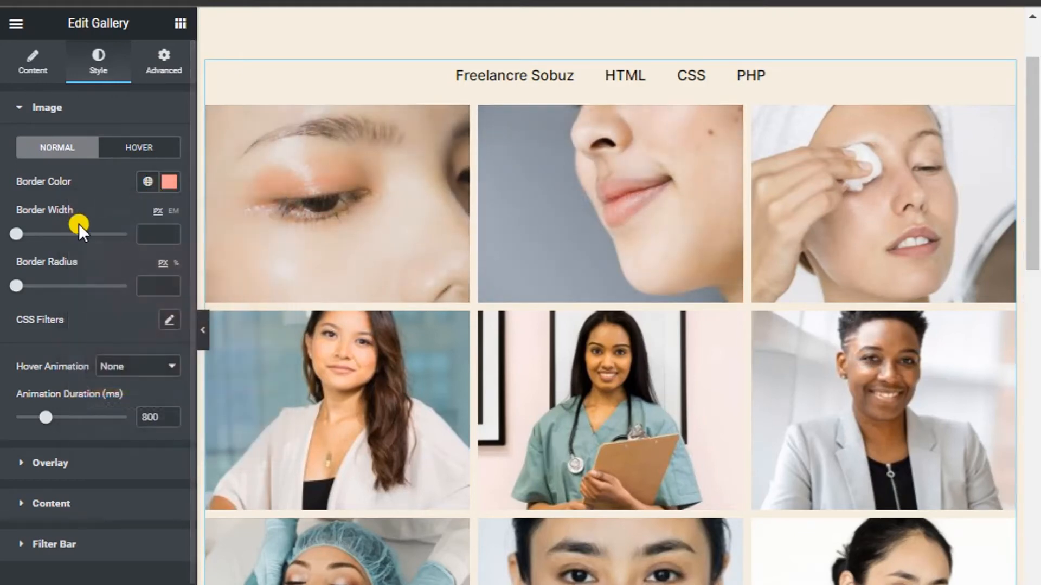
drag(16, 234, 60, 234)
click(22, 234)
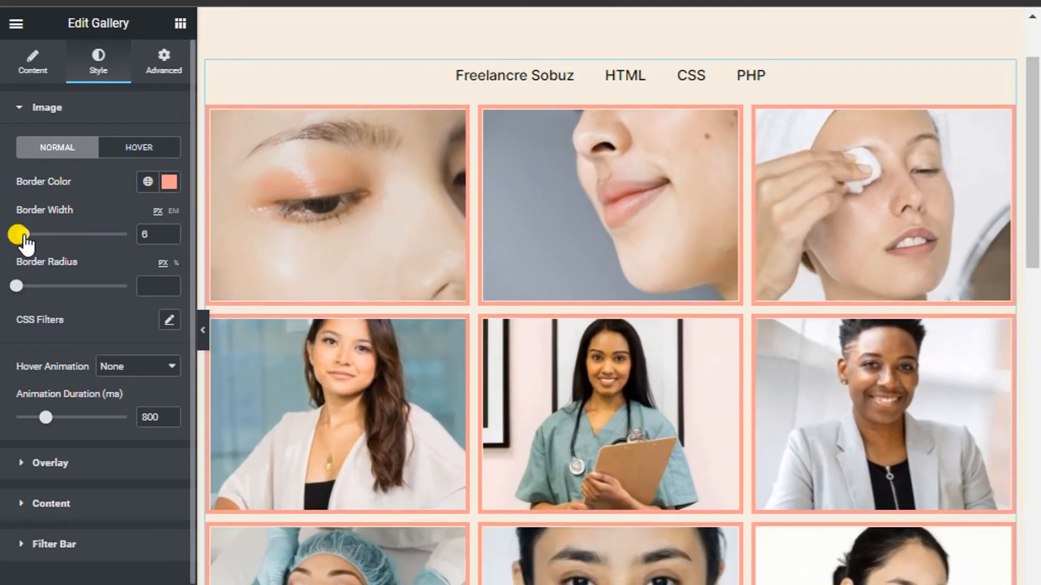
- Change the normal image border color to near-black #090707 and set the border radius to 5 px
click(169, 182)
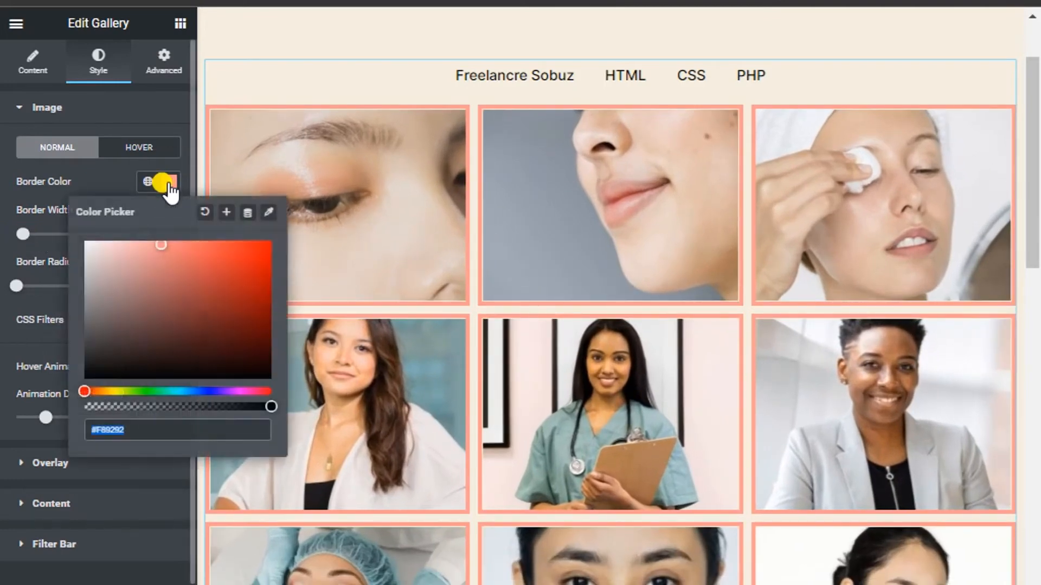
click(128, 373)
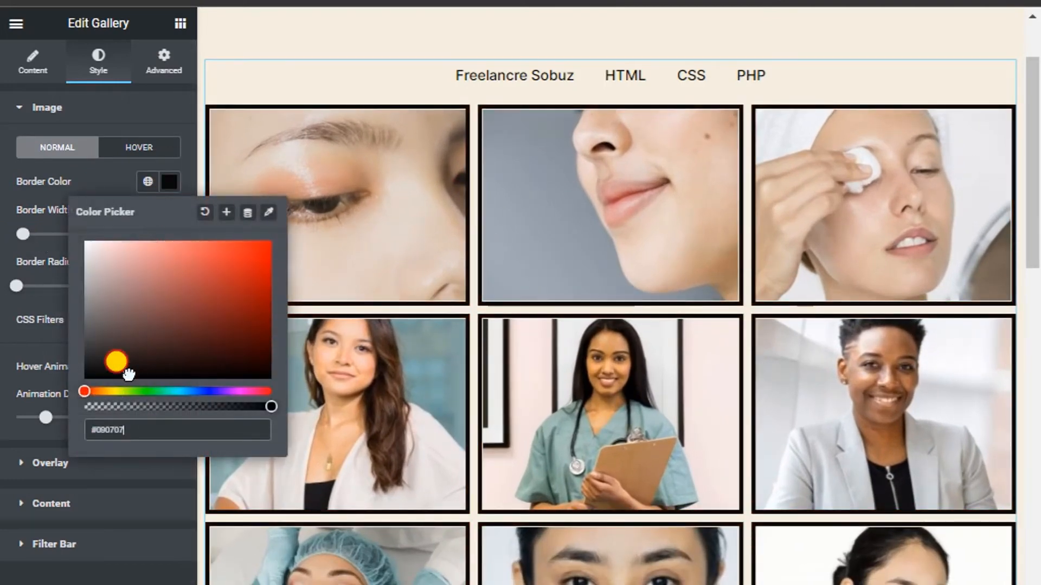
click(14, 284)
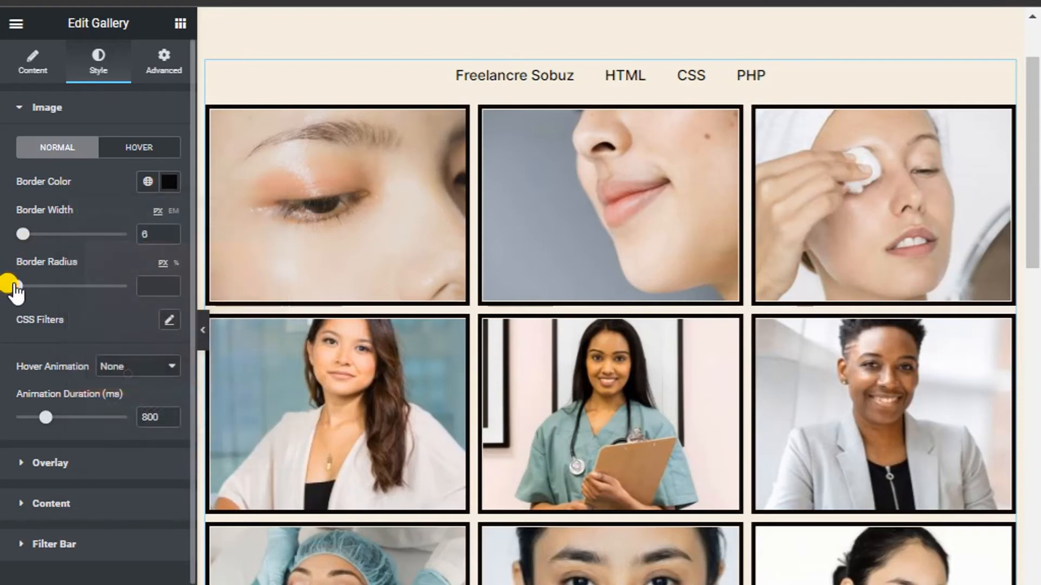
mouse_move(18, 284)
mouse_down()
mouse_move(27, 284)
mouse_move(17, 286)
mouse_up()
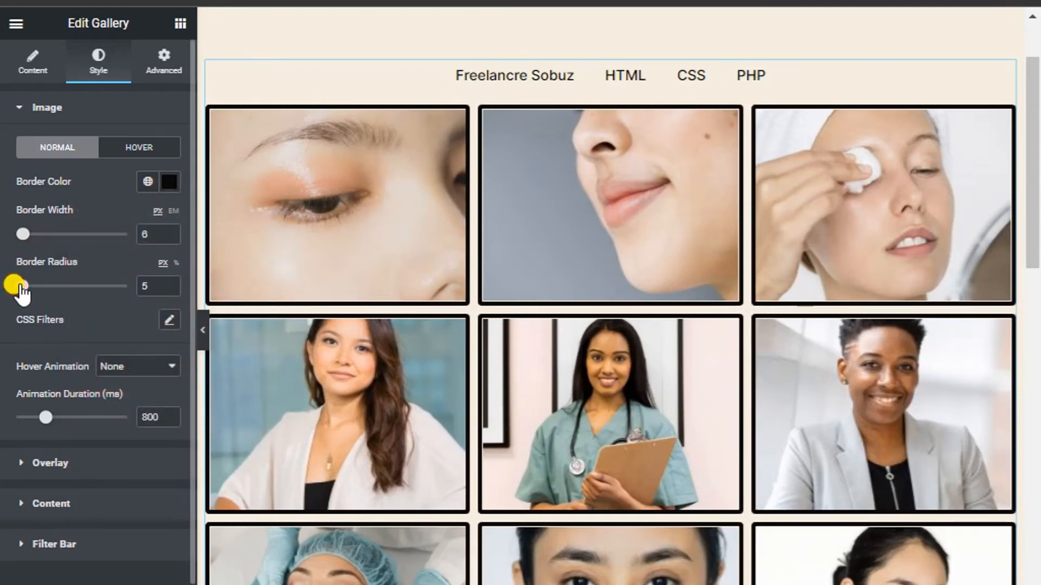
- Try the Zoom In hover animation on the images, then set it to Move Right with a duration of 1925 ms
scroll(43, 329, down, 1)
click(169, 283)
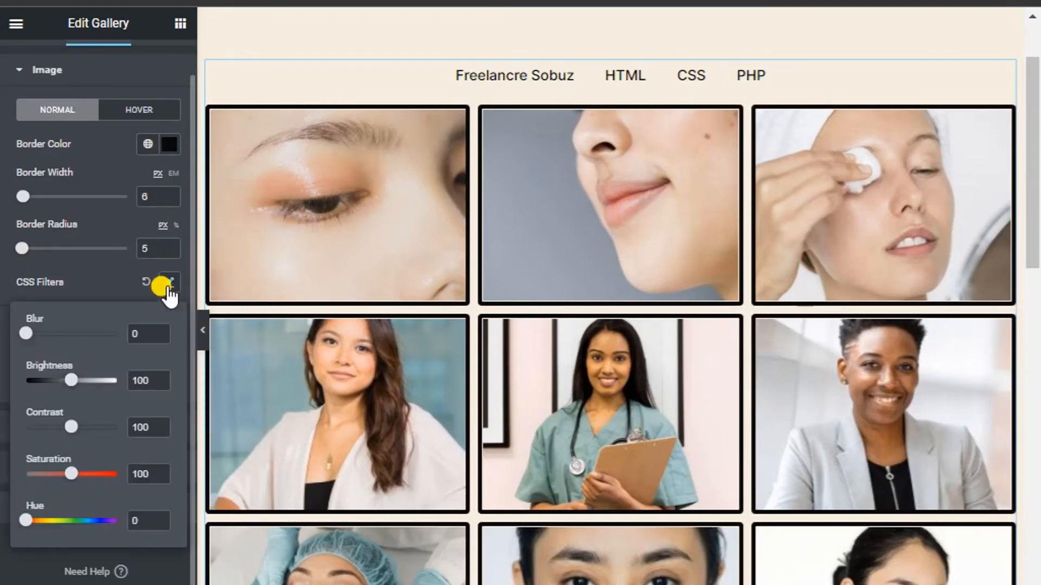
click(168, 284)
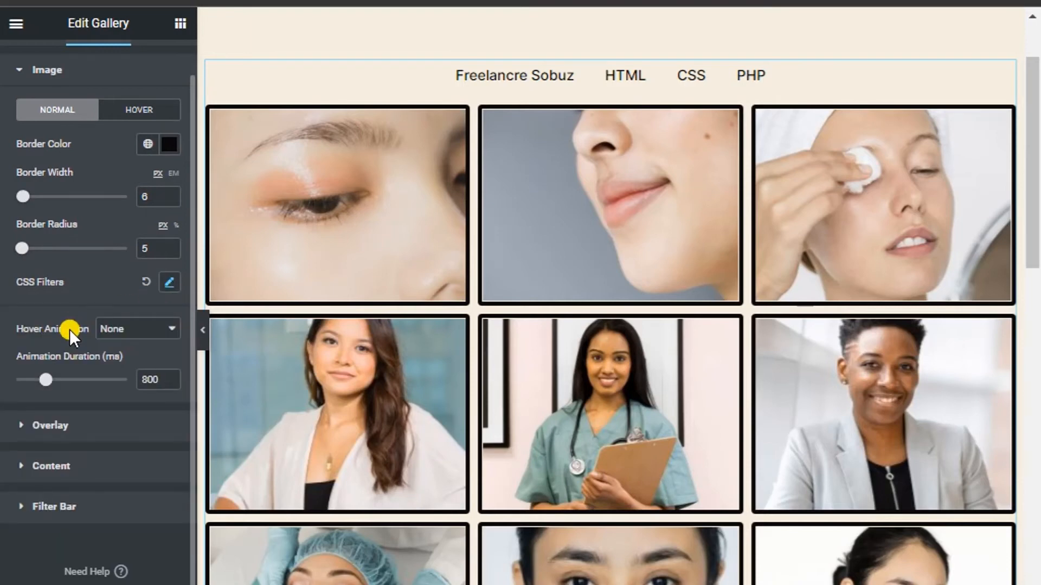
click(118, 329)
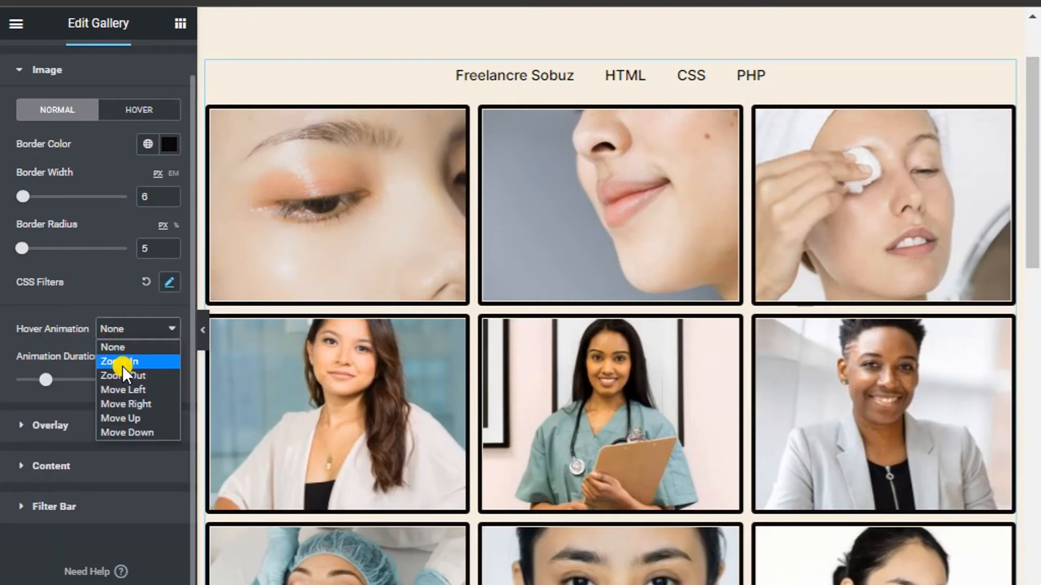
click(123, 363)
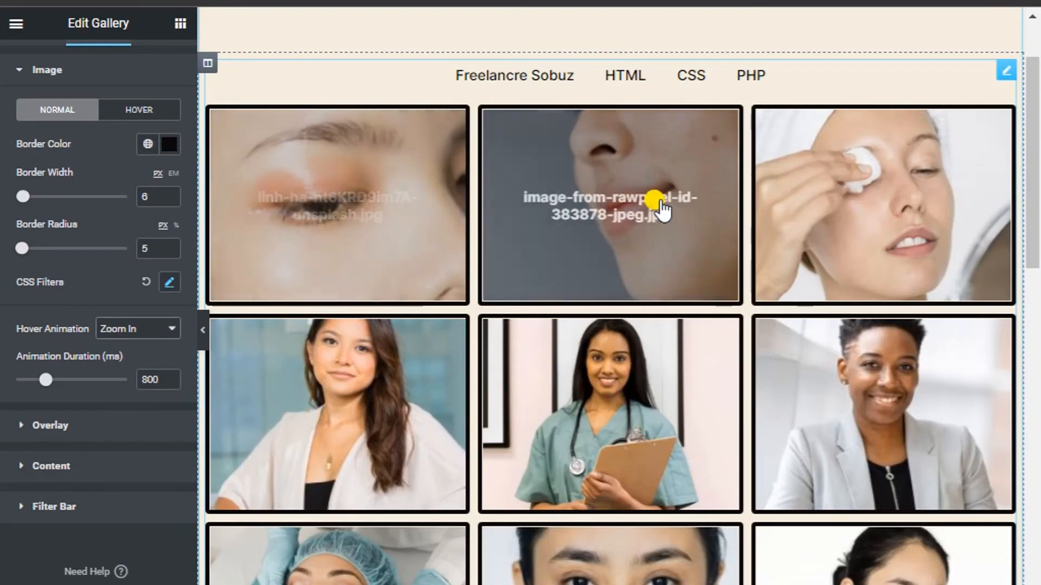
click(146, 330)
click(129, 402)
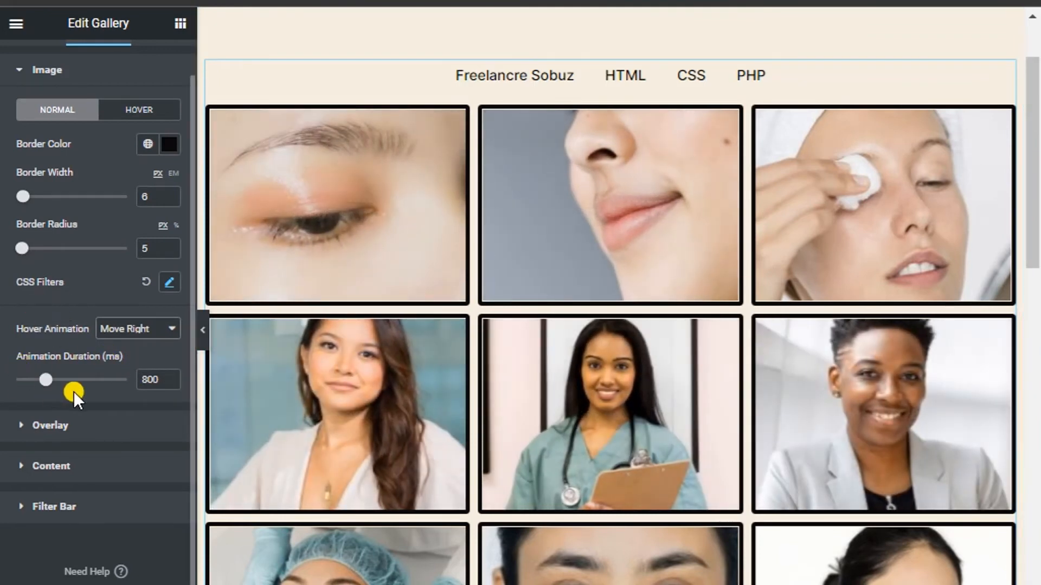
drag(53, 382, 87, 379)
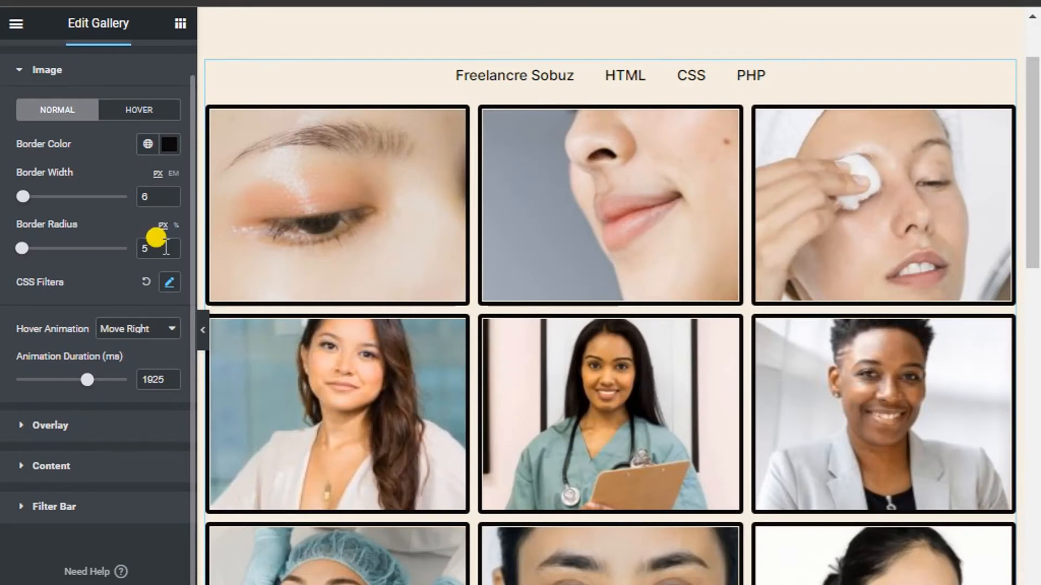
- Set the images' hover state to a border radius of 0 px and a white #FFFFFF border color
click(157, 114)
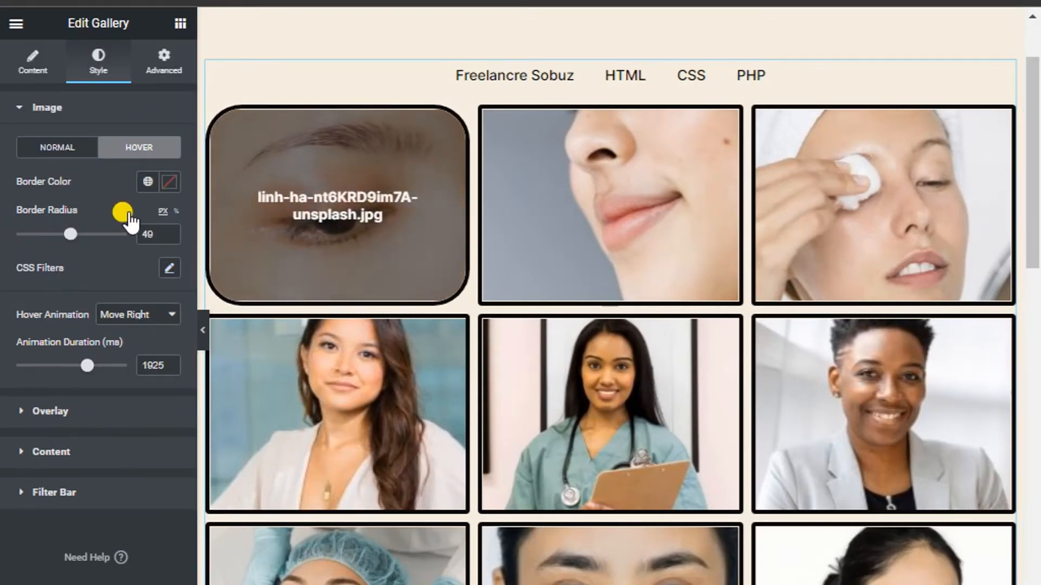
drag(59, 233, 3, 239)
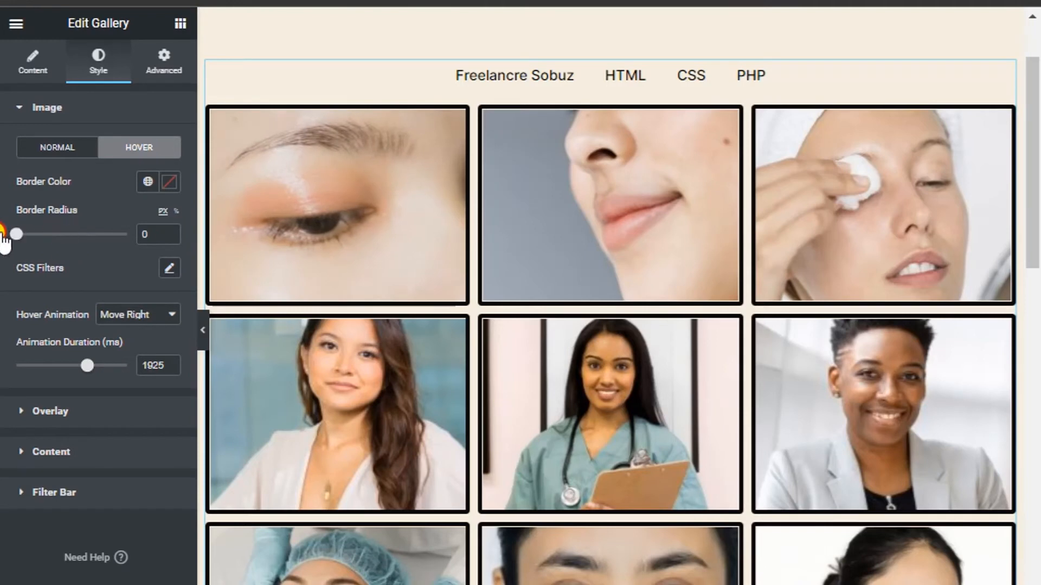
click(169, 181)
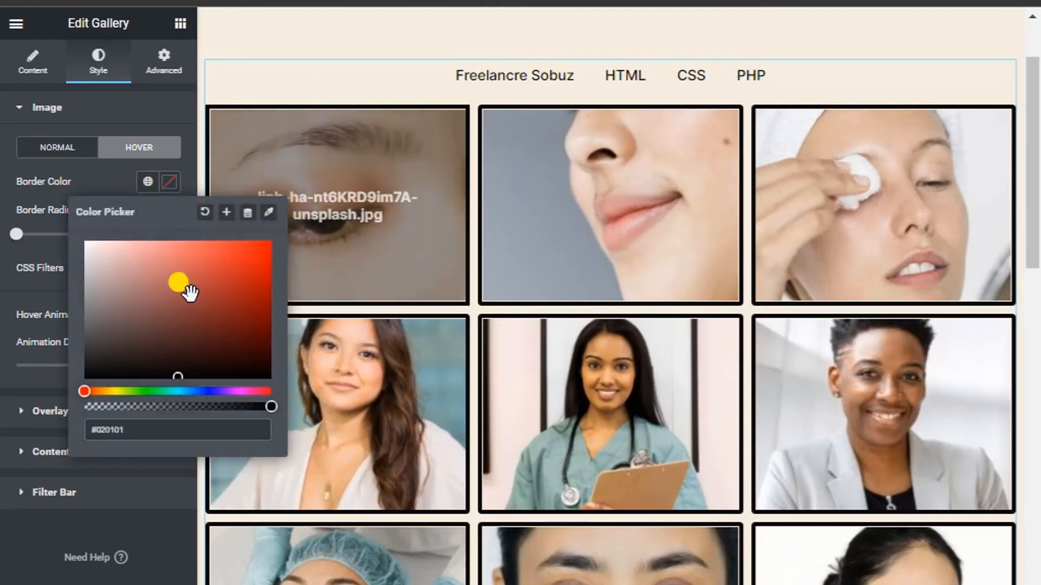
click(86, 243)
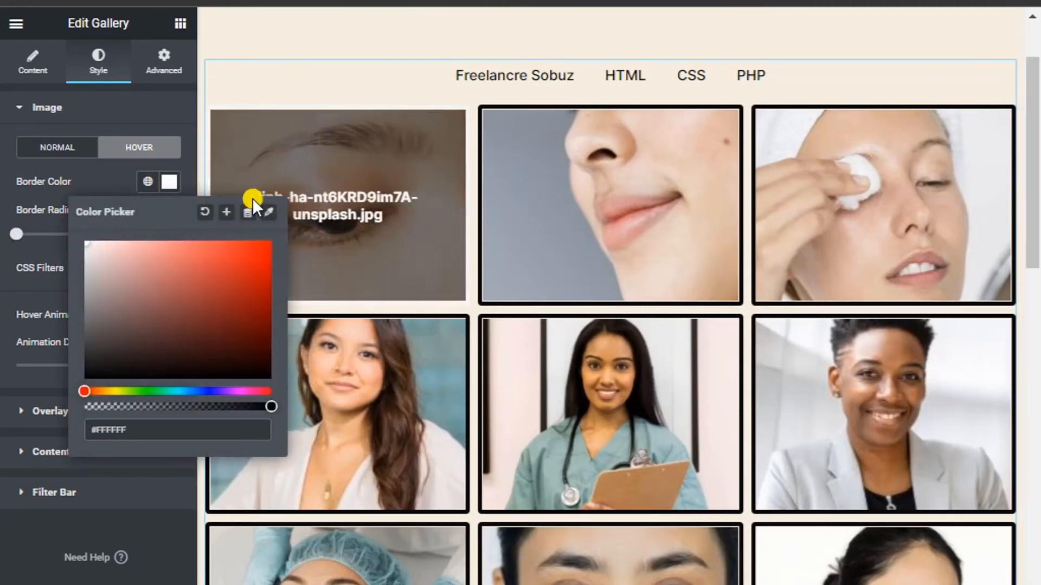
click(171, 181)
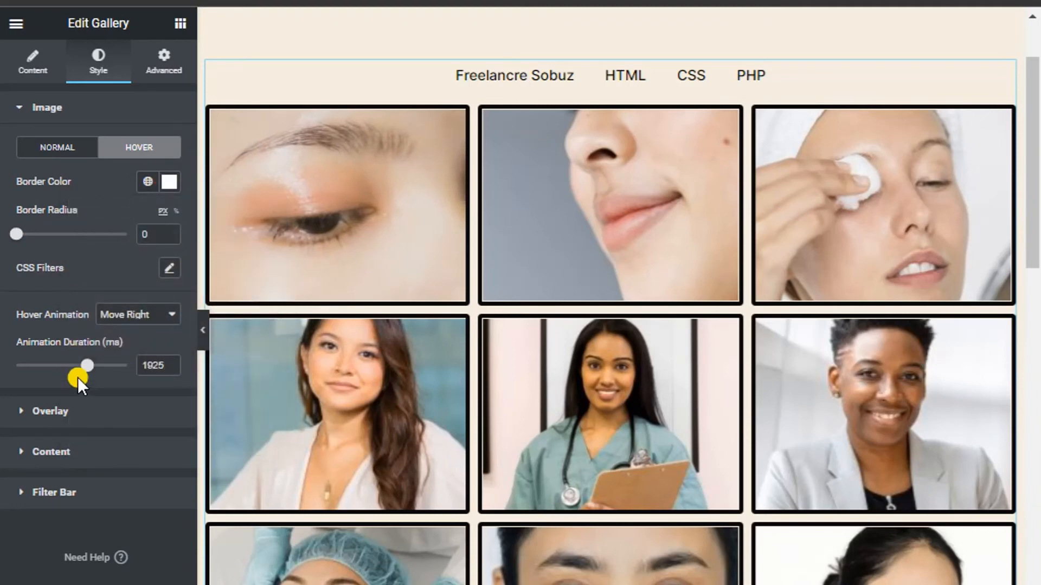
- Set the gallery images' hover animation to Zoom In
click(133, 314)
click(118, 352)
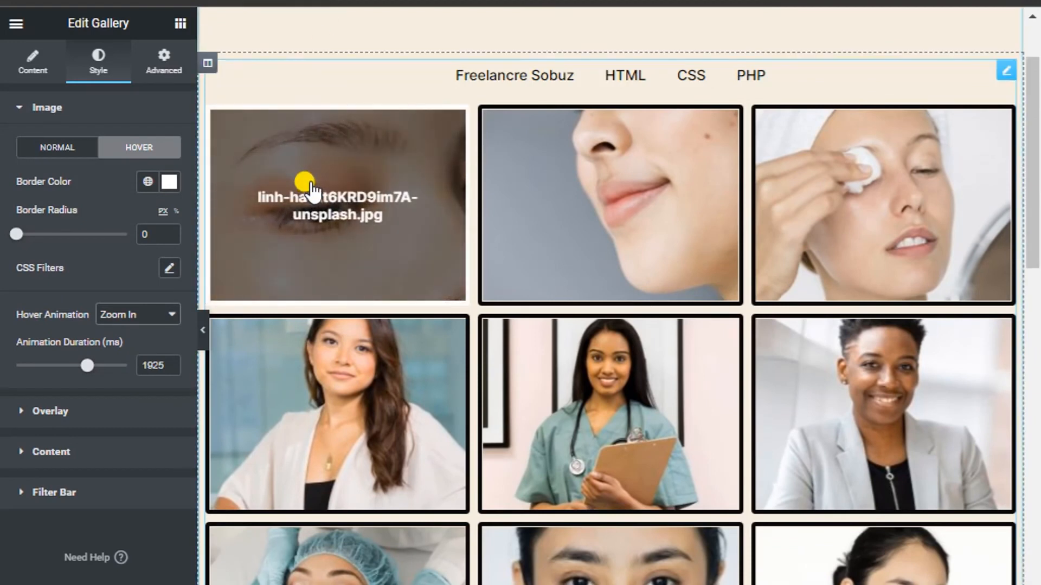
- Give the images' normal state a solid-type overlay in semi-transparent light red #CE606063
click(49, 410)
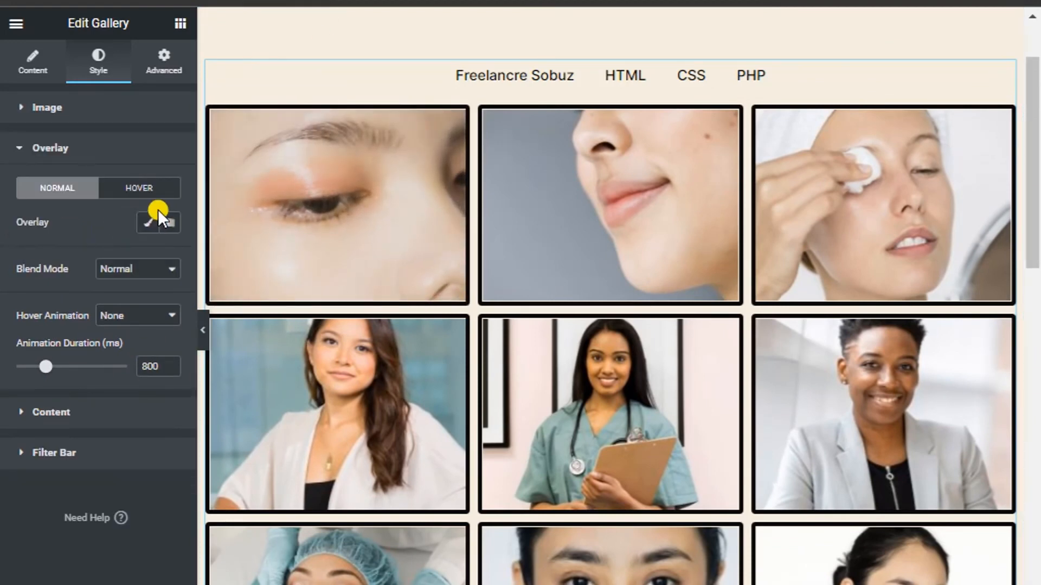
click(148, 222)
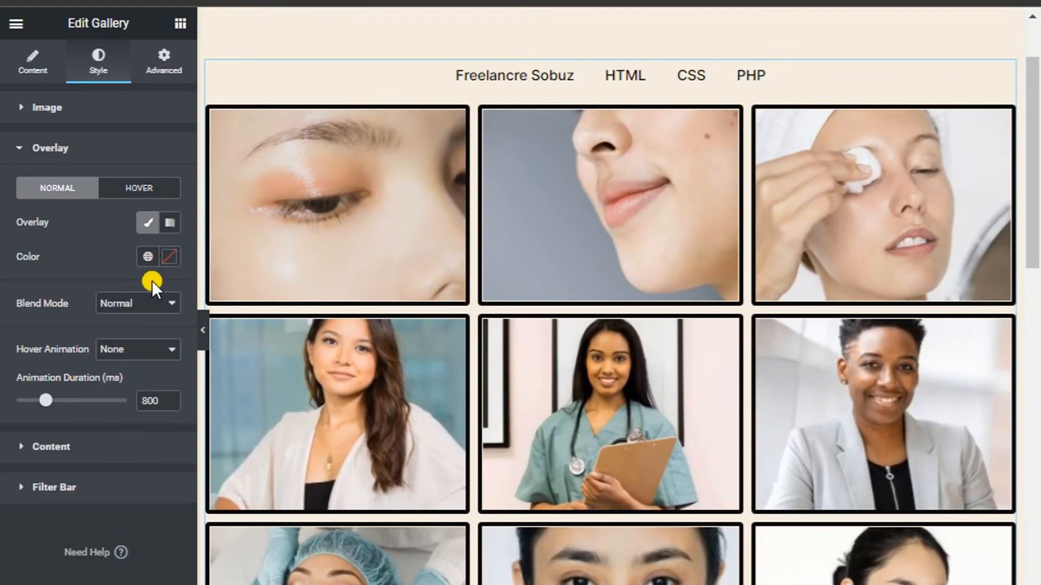
click(169, 257)
drag(140, 337, 235, 315)
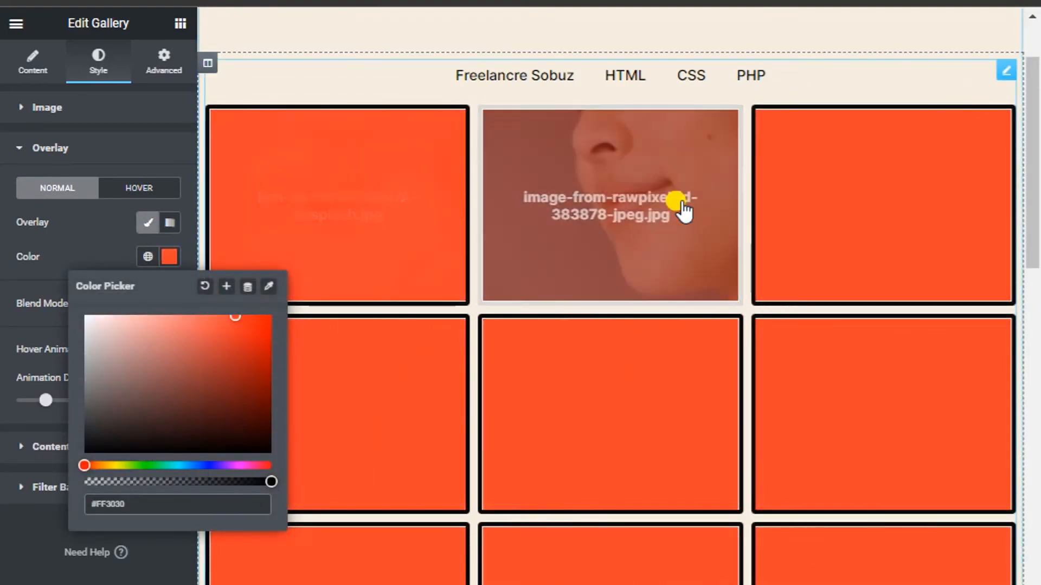
click(186, 337)
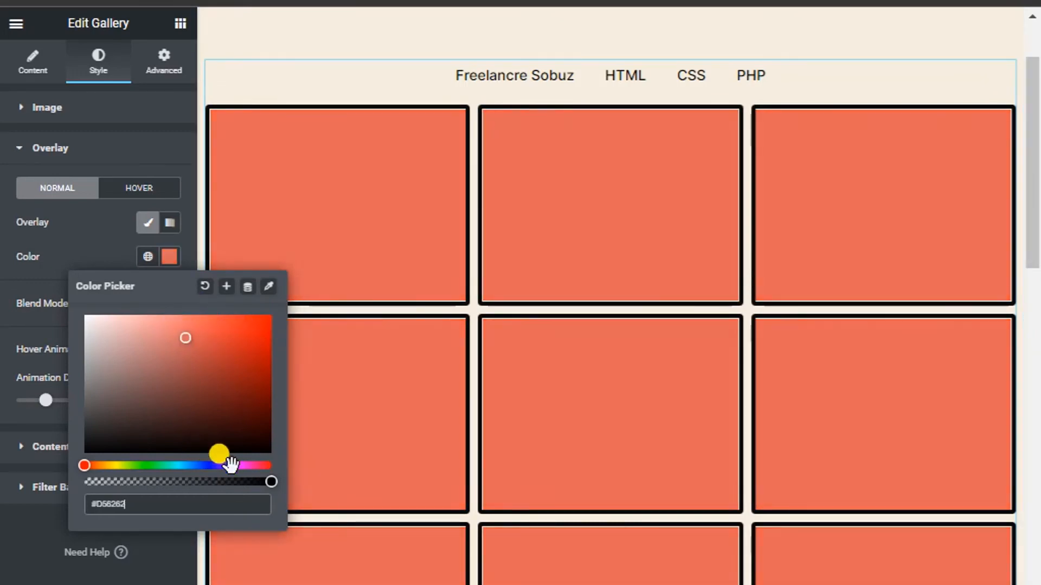
drag(269, 484, 158, 486)
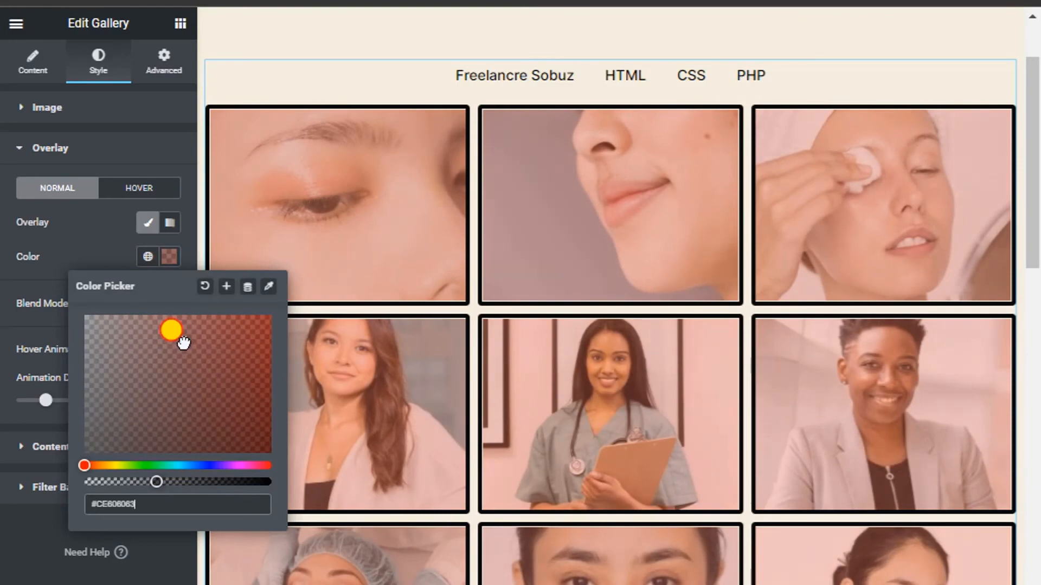
- Try a translucent black overlay tint, then change the overlay color to green and raise its opacity slightly
drag(181, 339, 57, 510)
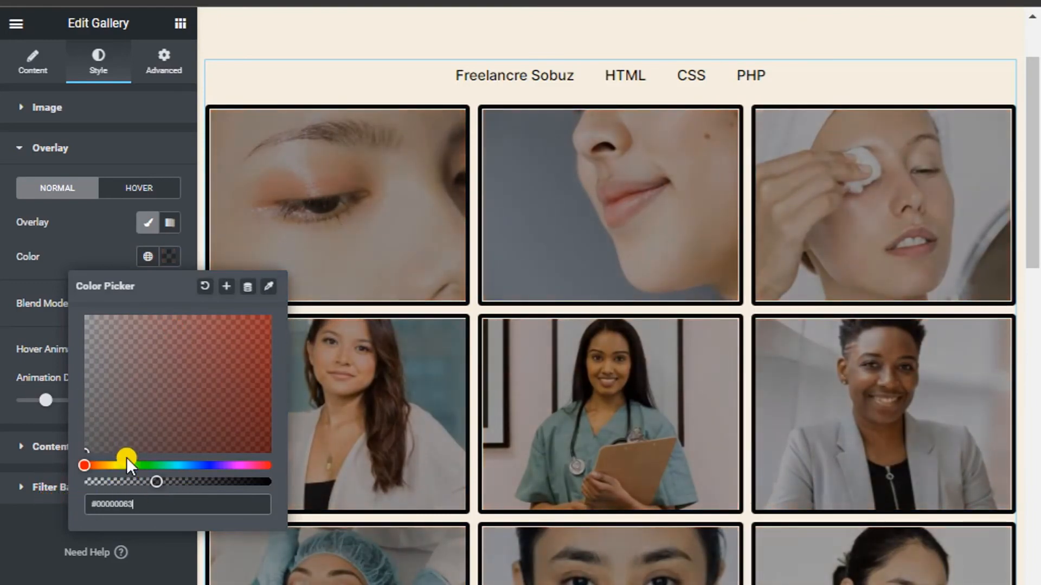
drag(193, 414, 151, 417)
click(156, 464)
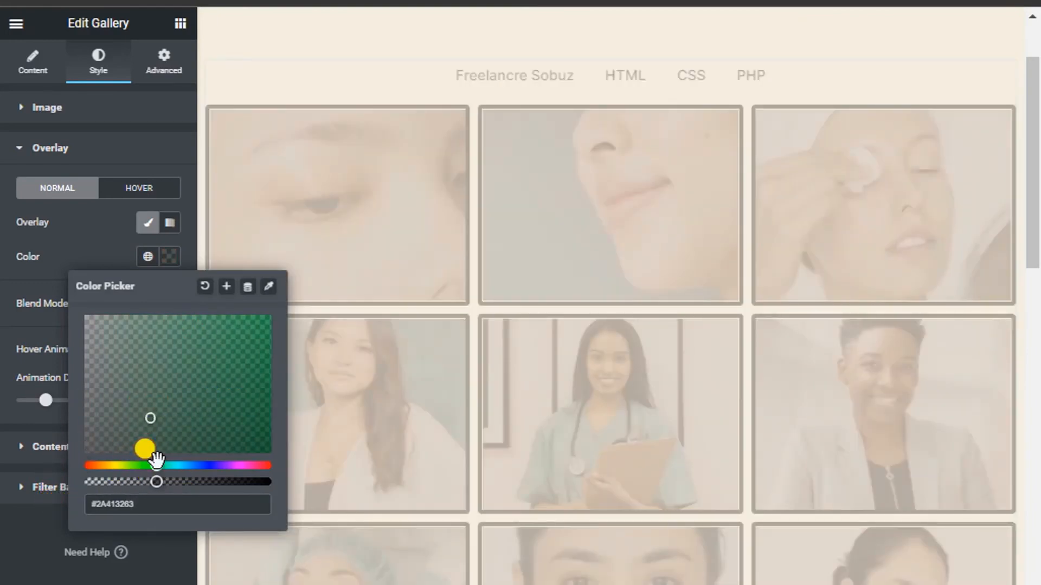
click(191, 388)
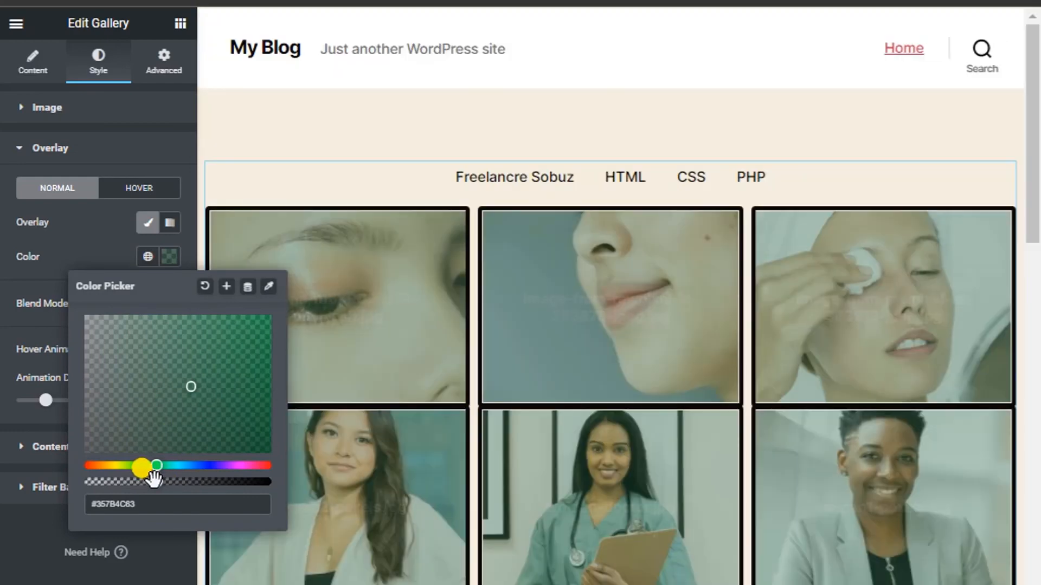
drag(153, 481, 191, 472)
click(171, 257)
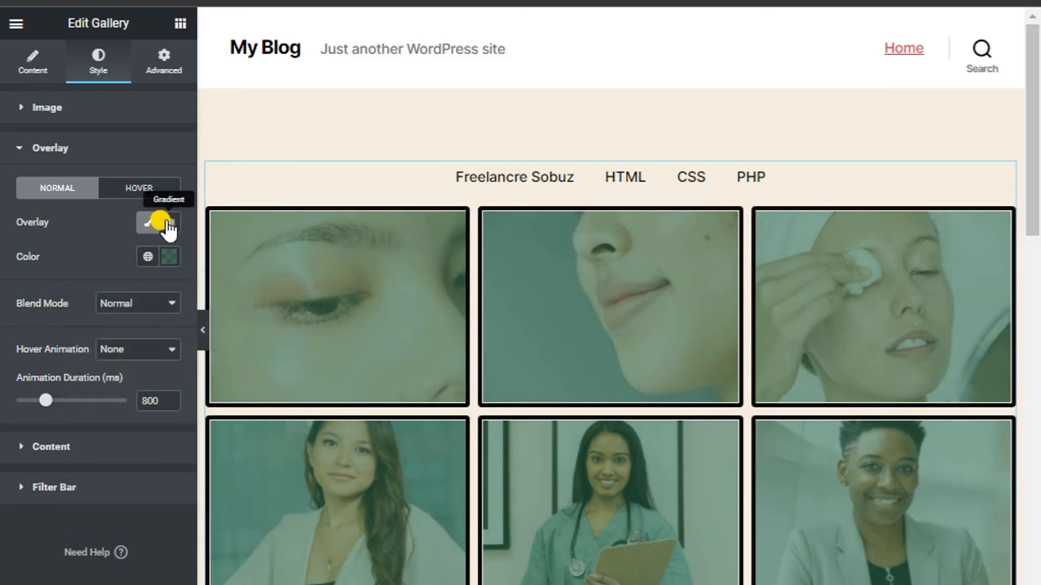
- Set the image overlay's blend mode to Multiply and check it across the gallery
click(100, 309)
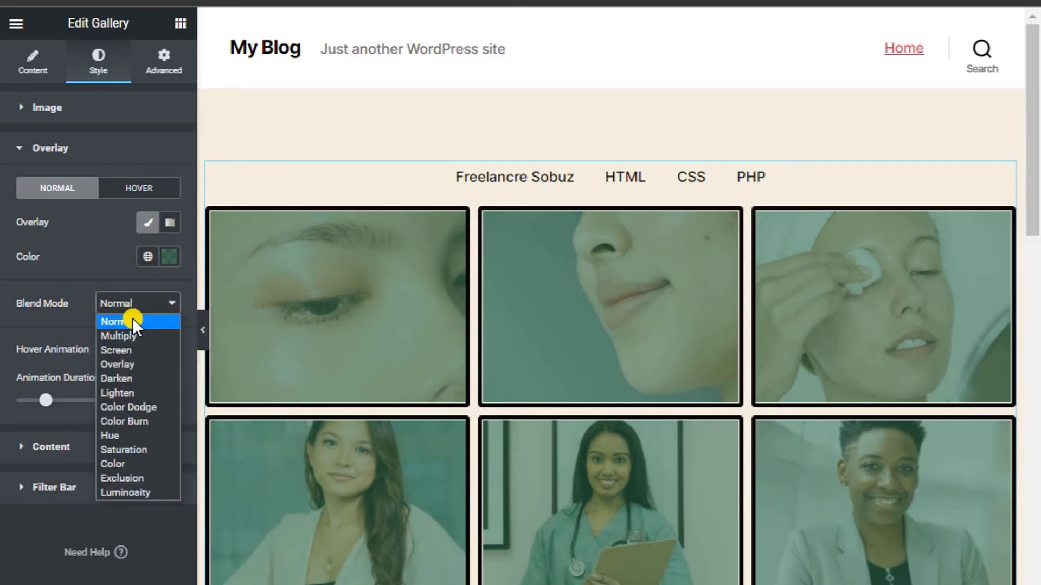
click(139, 339)
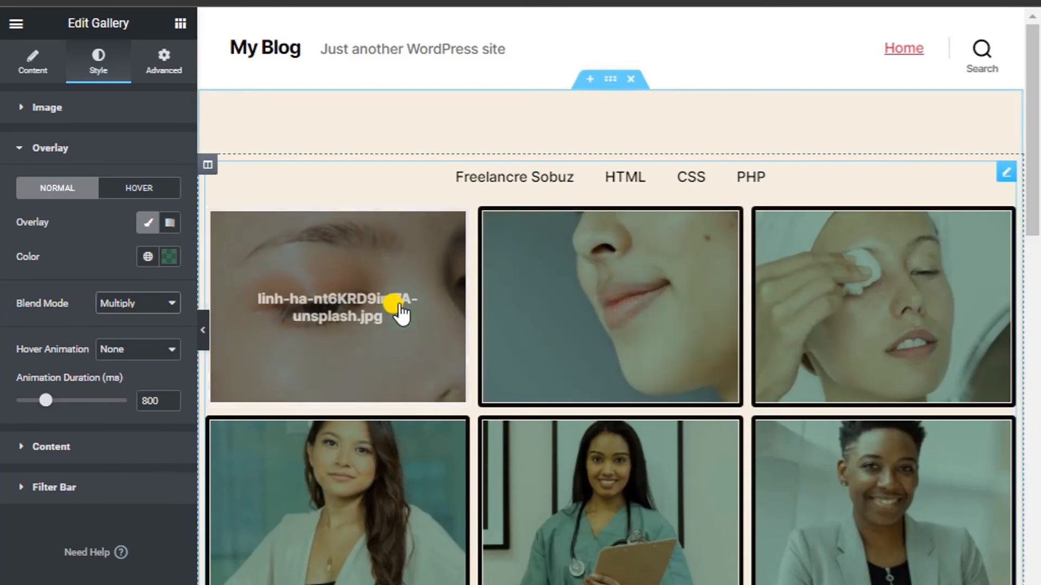
scroll(648, 382, down, 4)
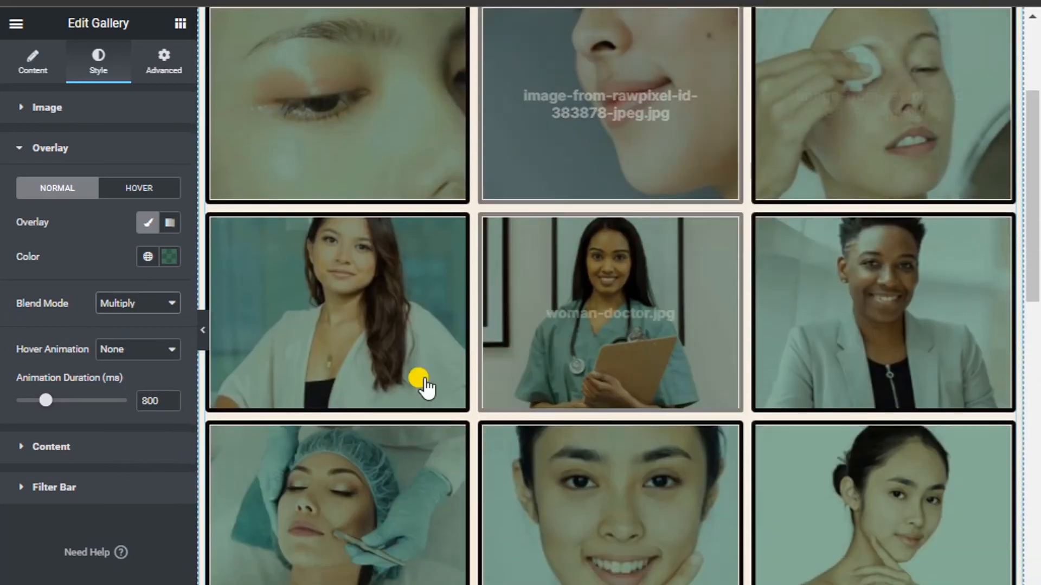
click(51, 446)
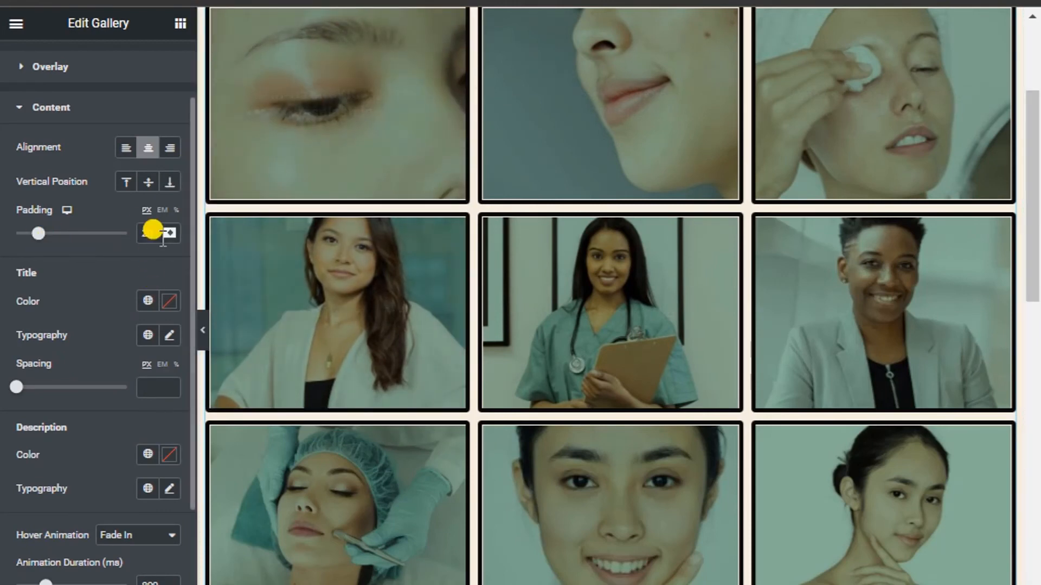
scroll(86, 428, down, 3)
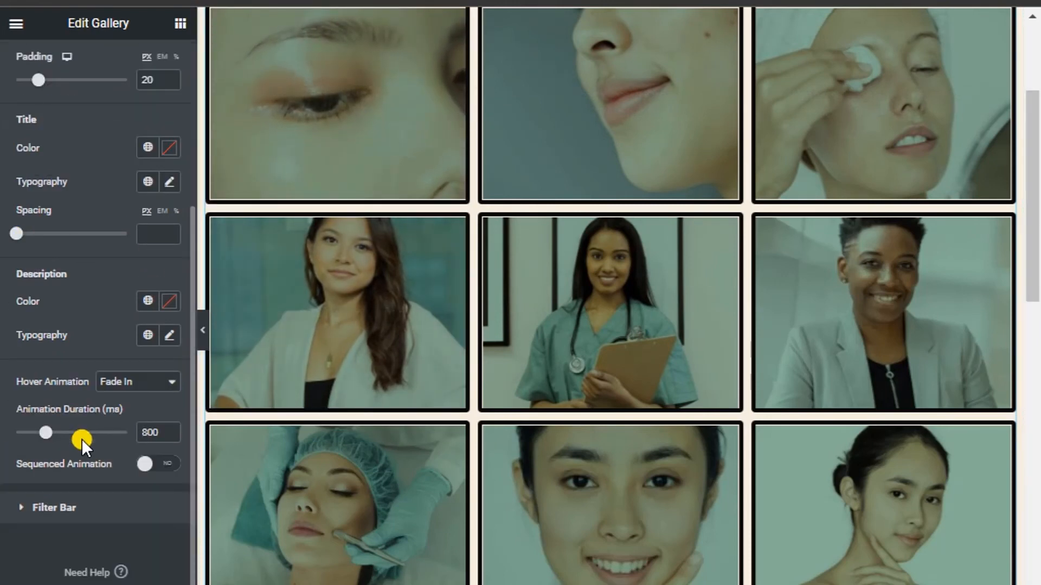
- Try white and red #EA0000 as the filter bar's hover text color, then set it to salmon
click(46, 527)
scroll(101, 349, down, 1)
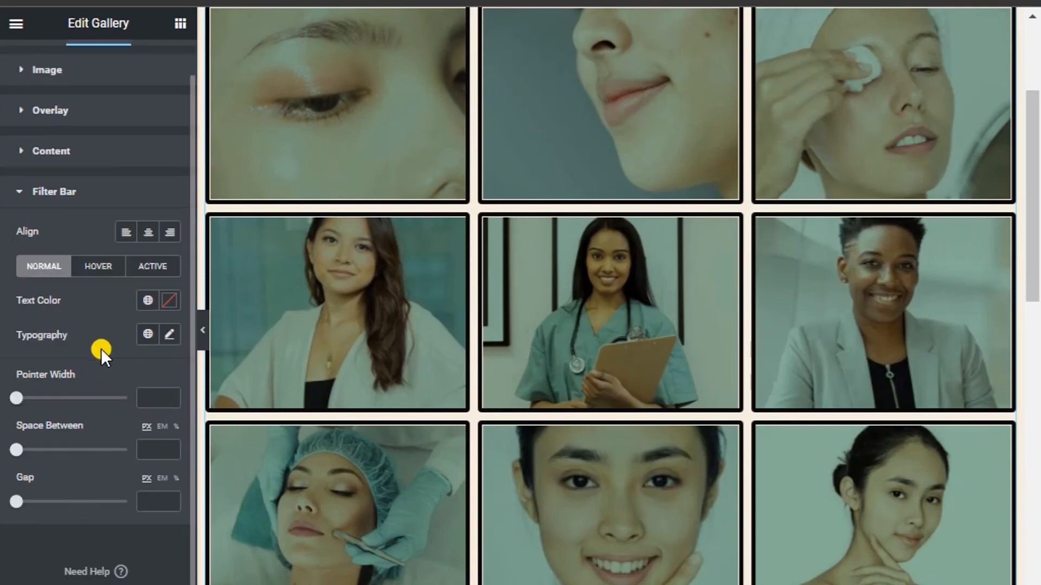
click(90, 265)
click(168, 301)
click(142, 391)
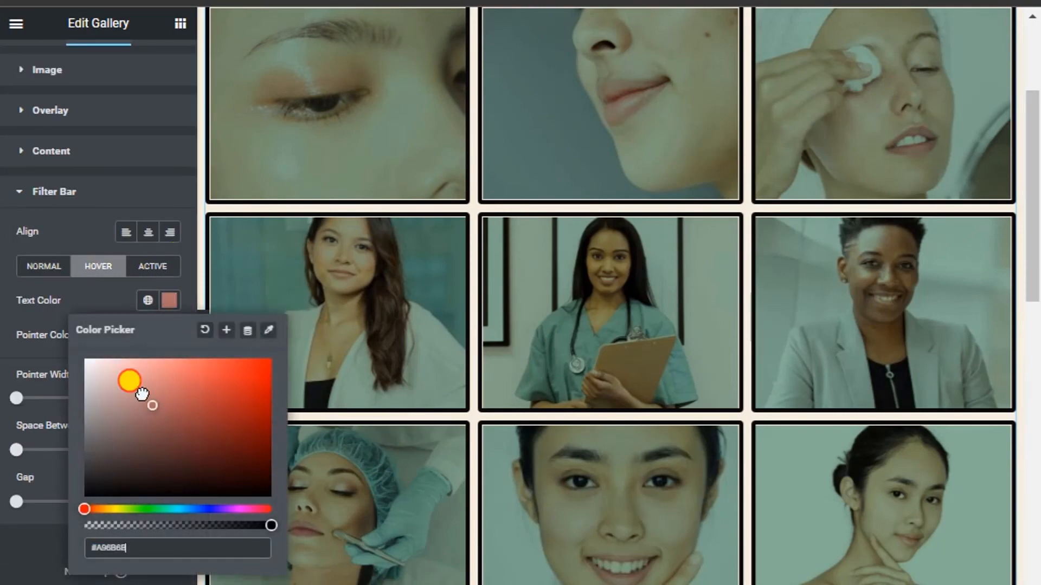
scroll(495, 204, up, 4)
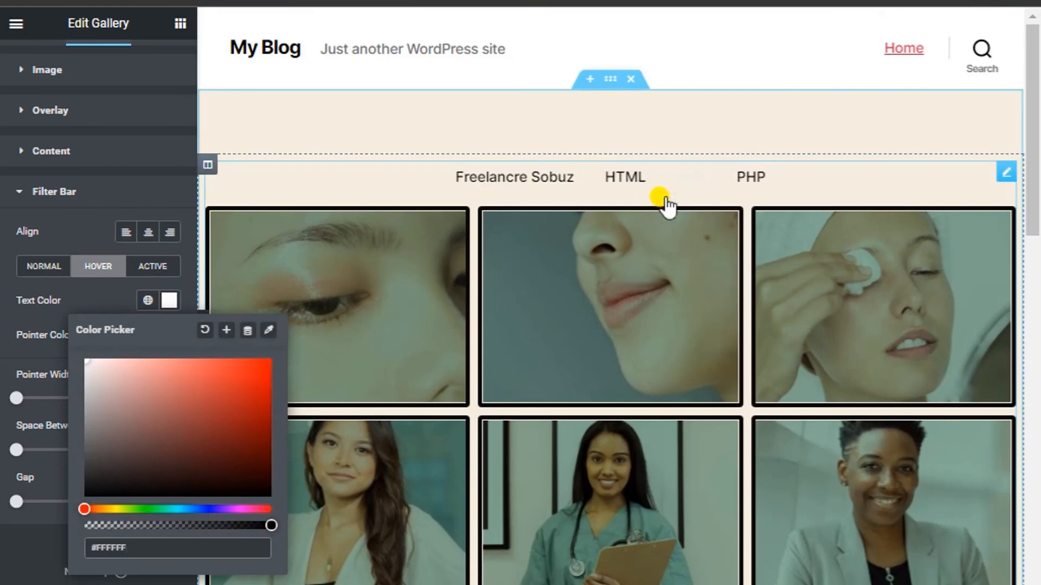
click(269, 370)
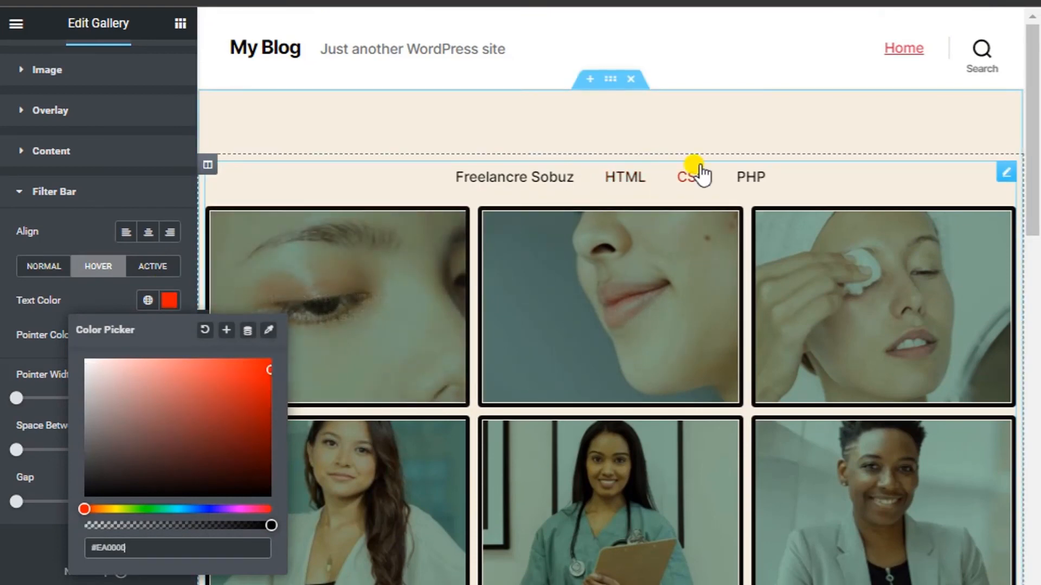
click(167, 308)
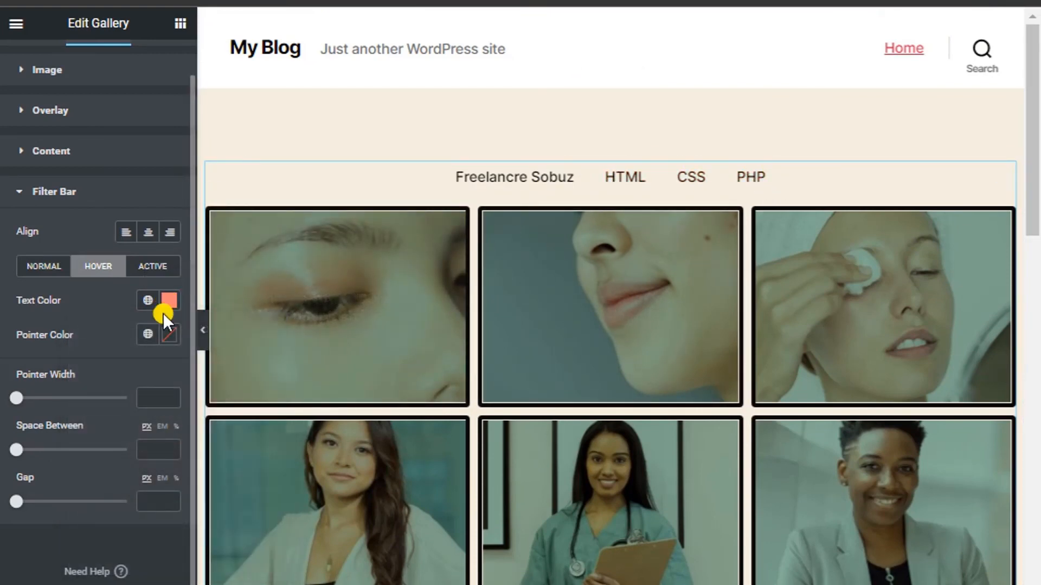
- Give the filter bar's hover pointer a blue #1989A9 color and a width of 8, and space the filters 51 px apart
click(167, 338)
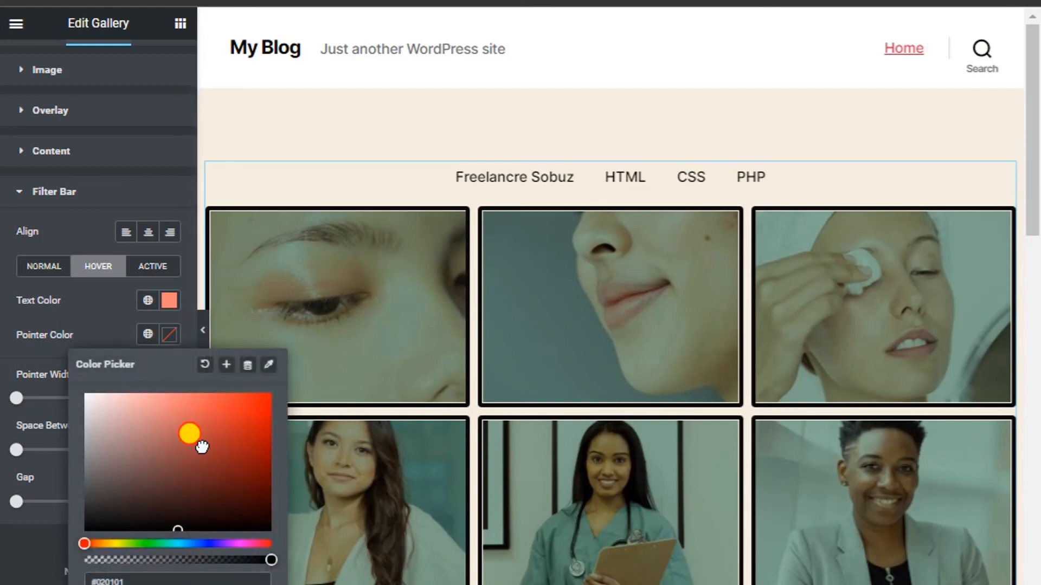
drag(202, 446, 206, 506)
click(184, 542)
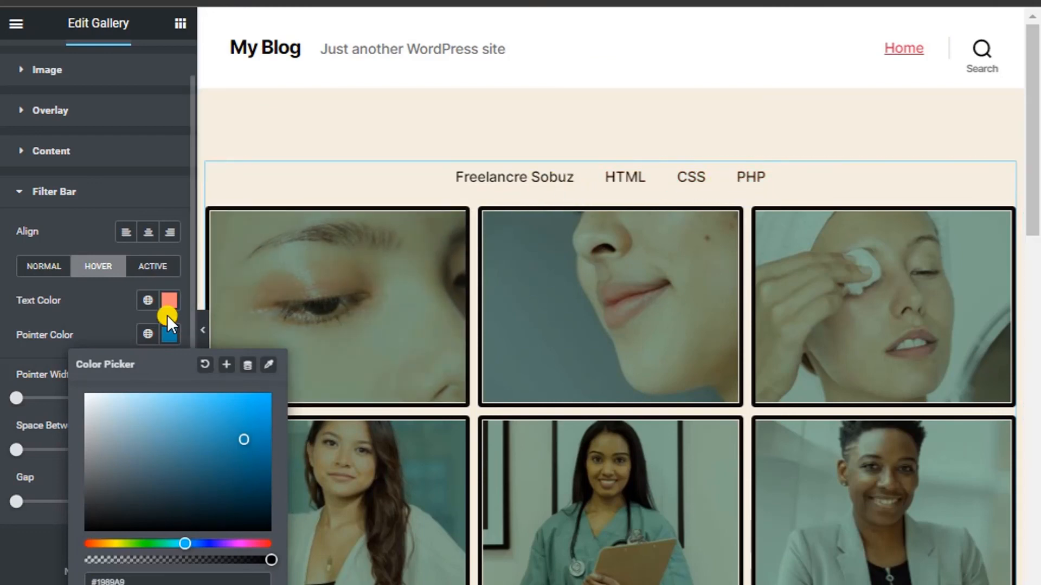
click(170, 335)
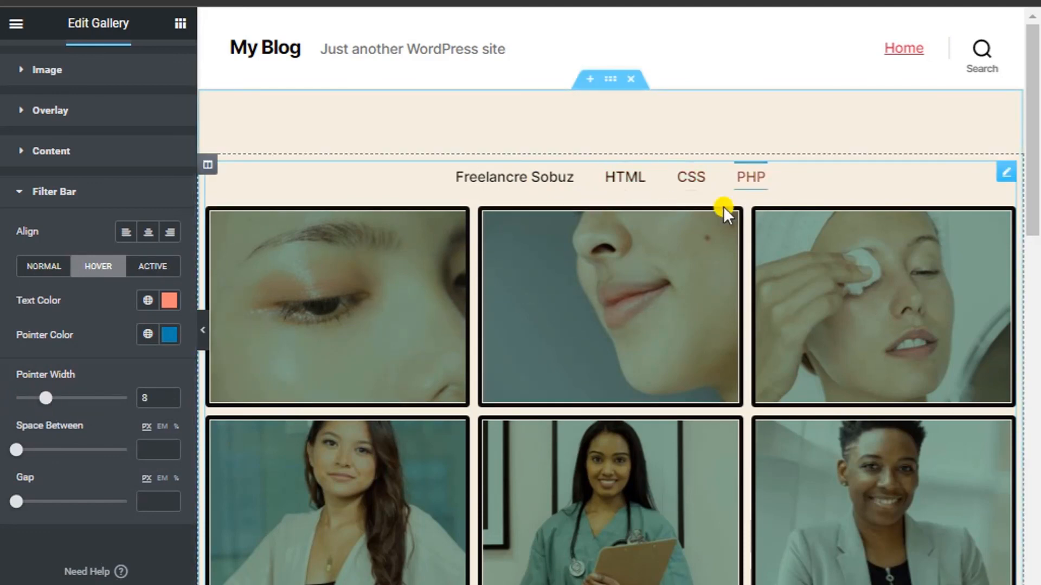
drag(13, 449, 73, 450)
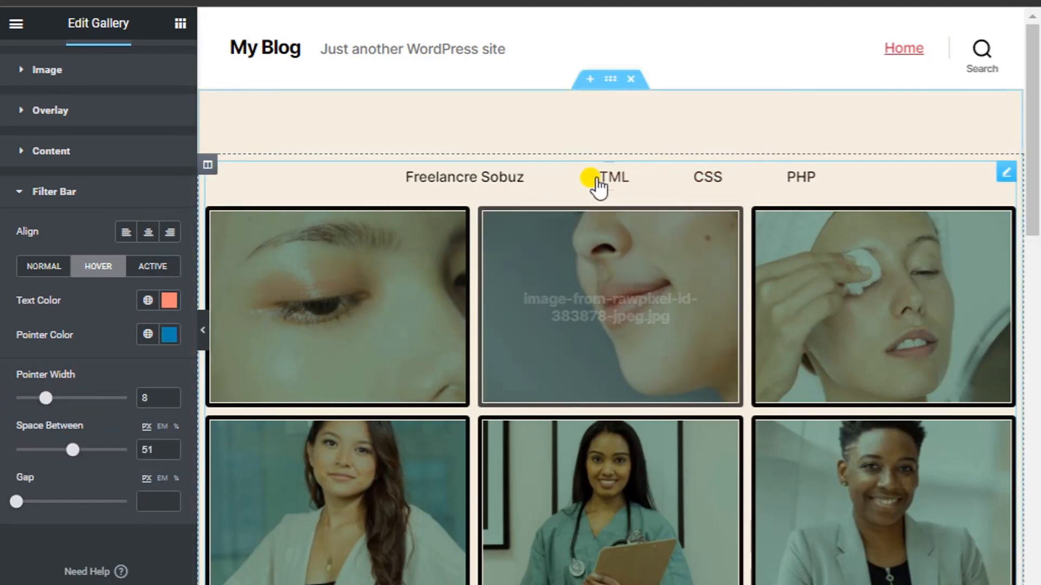
- Try red #E10000 for the active filter's text color, then set it to green
click(153, 266)
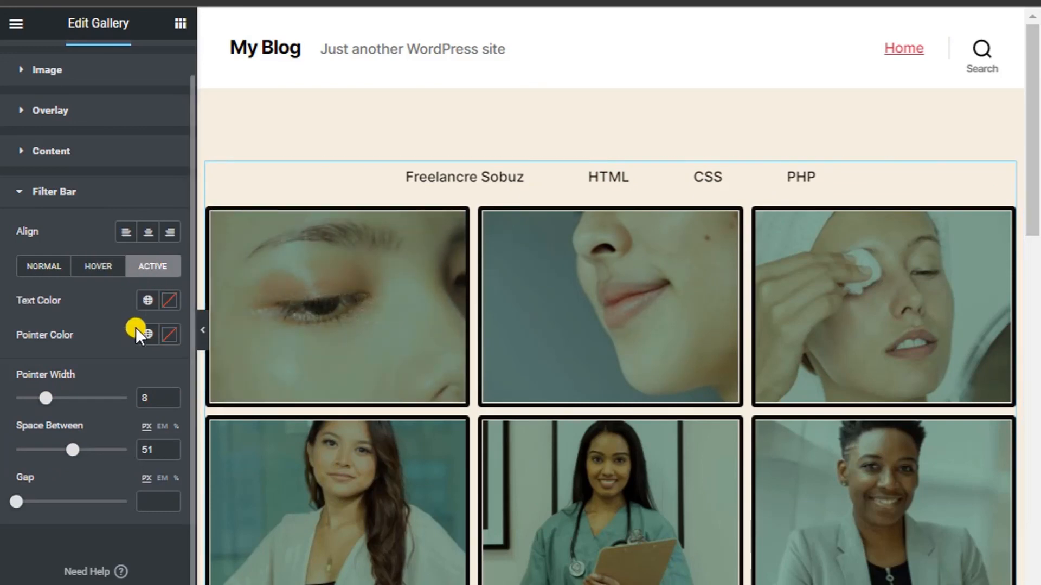
click(169, 300)
click(216, 363)
click(269, 365)
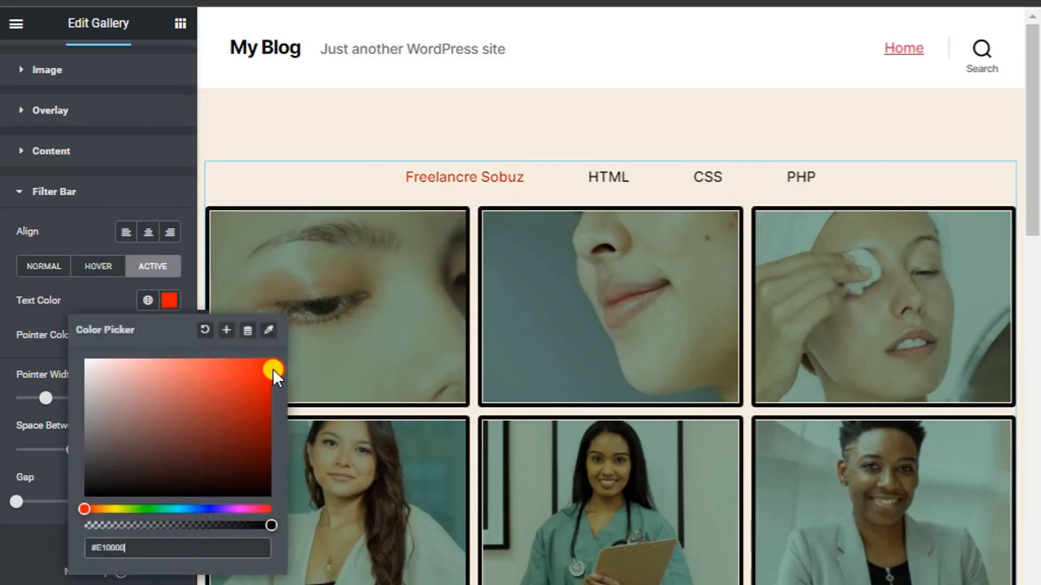
click(156, 509)
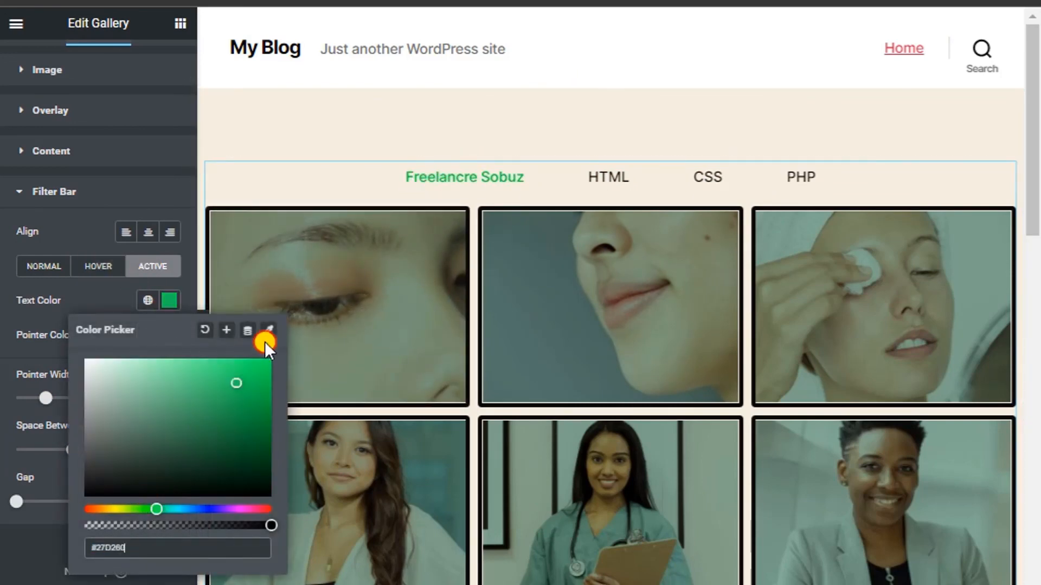
click(157, 304)
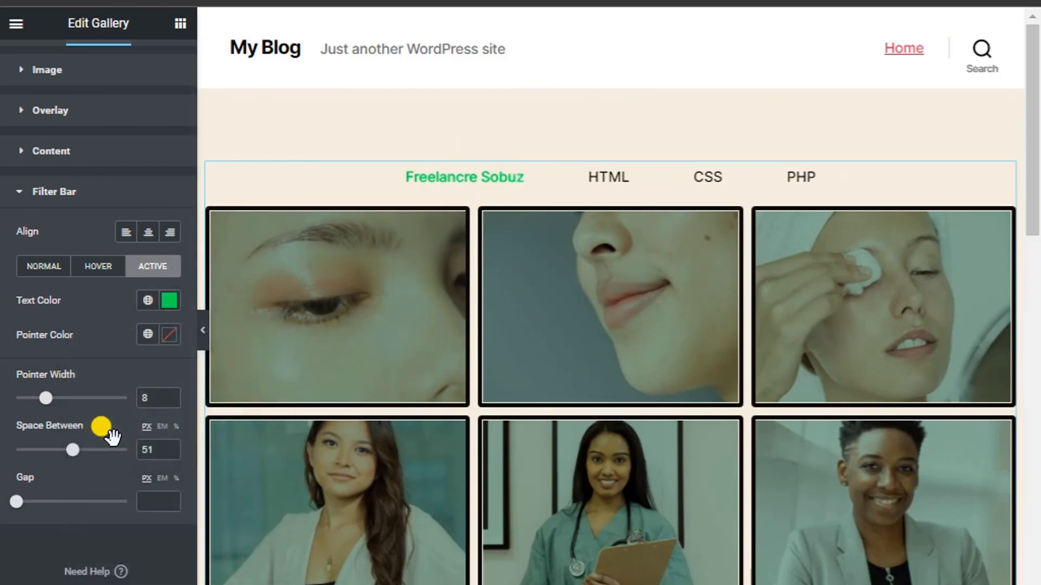
- Set the filter bar's gap to 11 px and review the whole gallery
mouse_move(16, 507)
mouse_down()
mouse_move(76, 495)
mouse_move(21, 496)
mouse_up()
drag(20, 499, 29, 499)
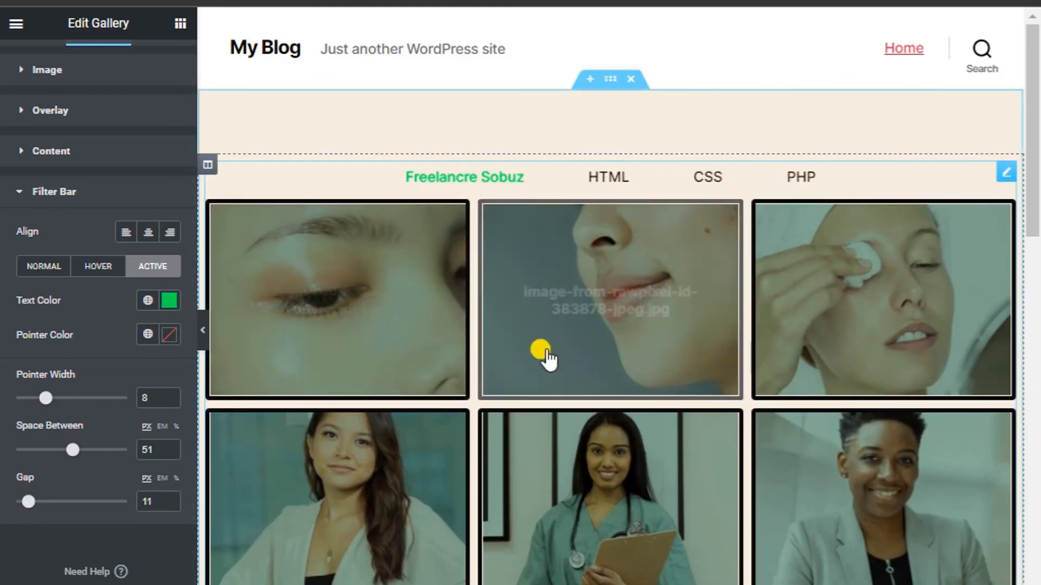
scroll(542, 355, down, 13)
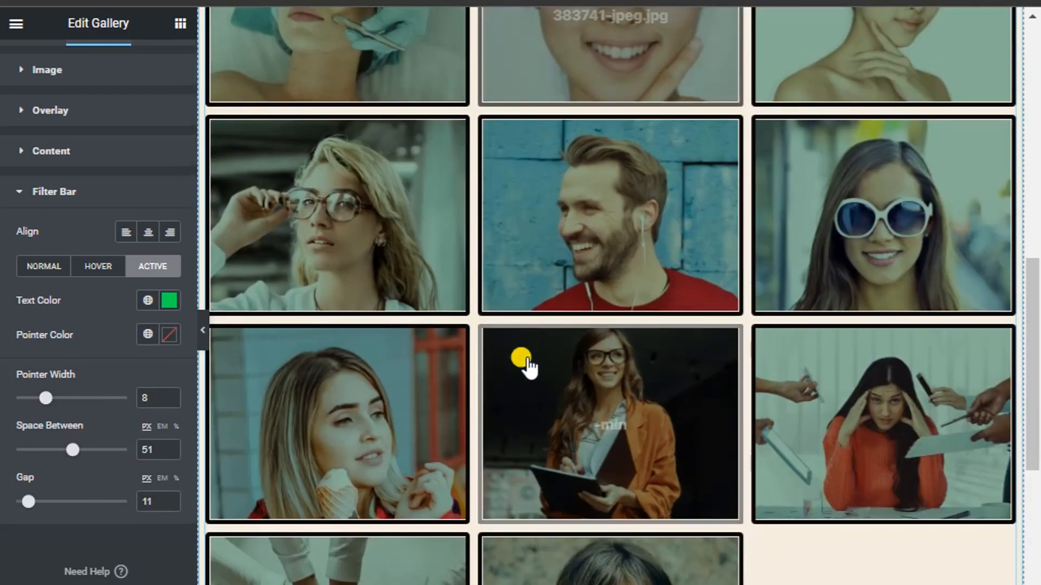
scroll(528, 374, down, 3)
scroll(539, 409, up, 10)
scroll(535, 371, down, 5)
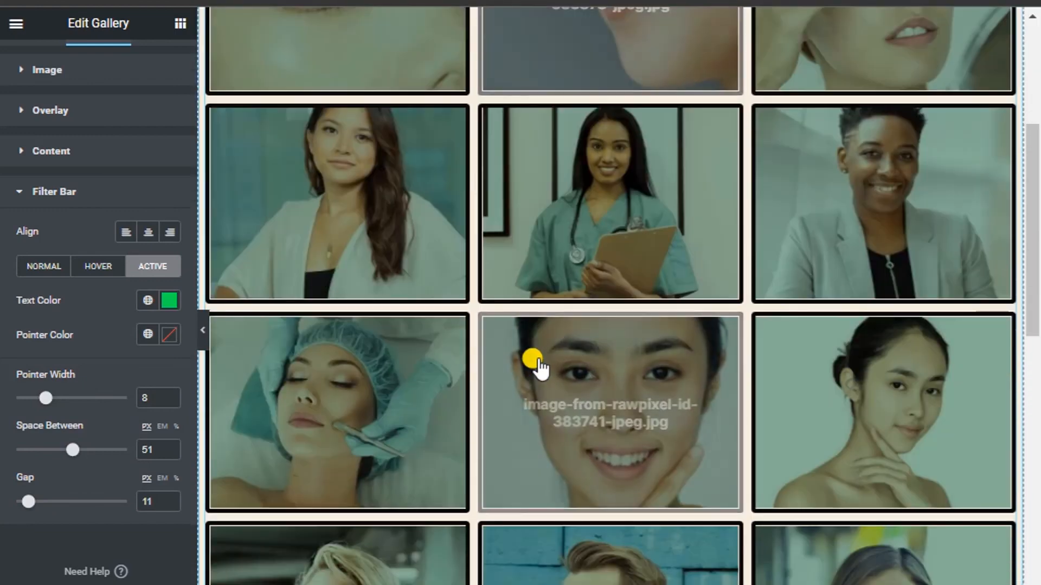
scroll(534, 362, up, 2)
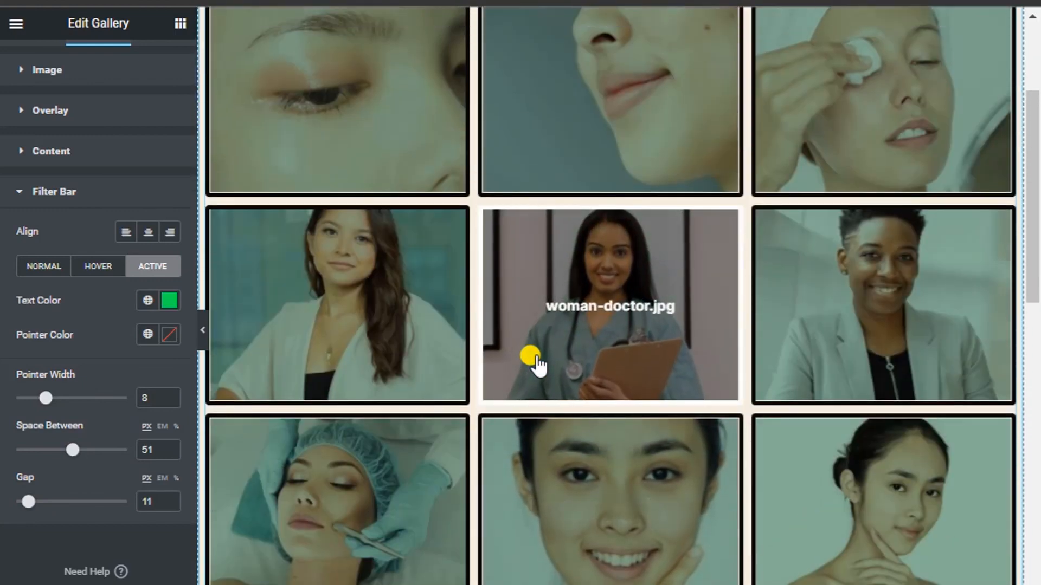